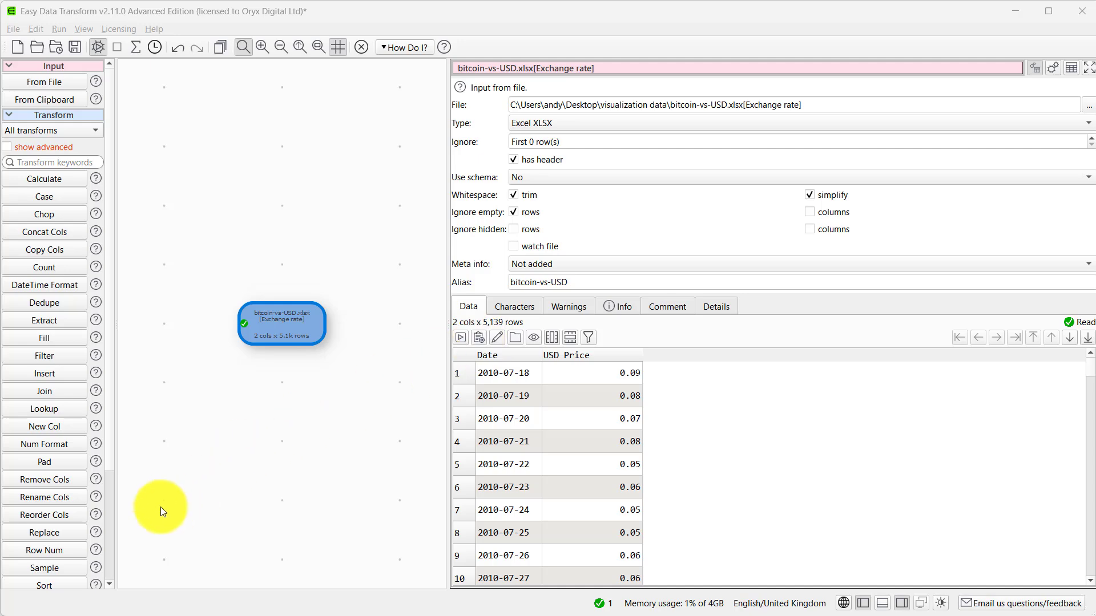
Add a chart output to the bitcoin data and make it a line chart of USD Price against Date
{"action": "scroll", "coordinate": [110, 576], "scroll_direction": "down", "scroll_amount": 3}
{"action": "left_click", "coordinate": [49, 580]}
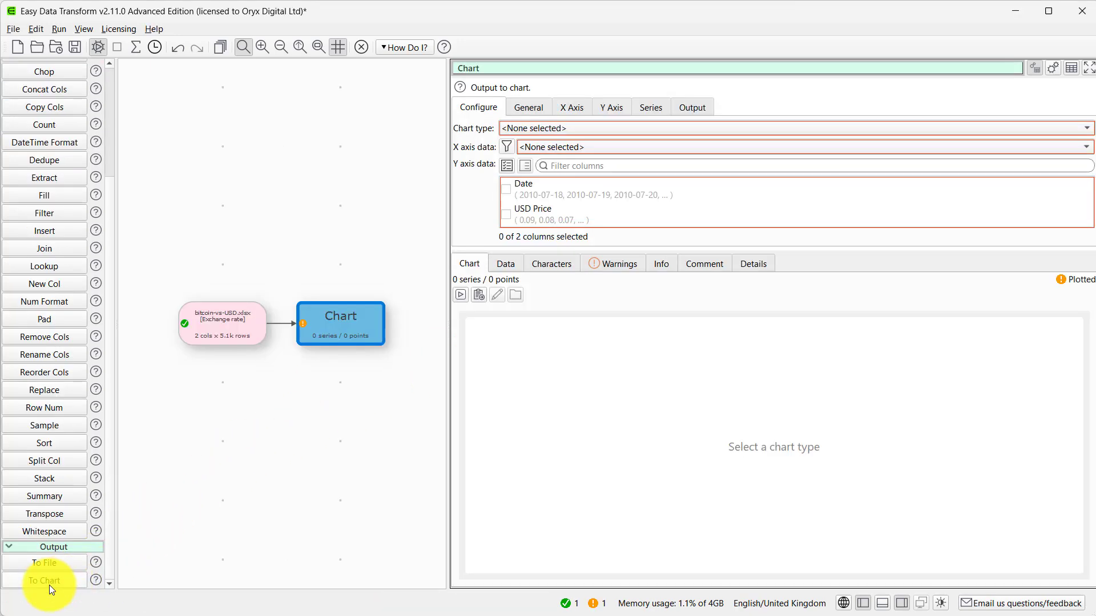
{"action": "left_click", "coordinate": [583, 128]}
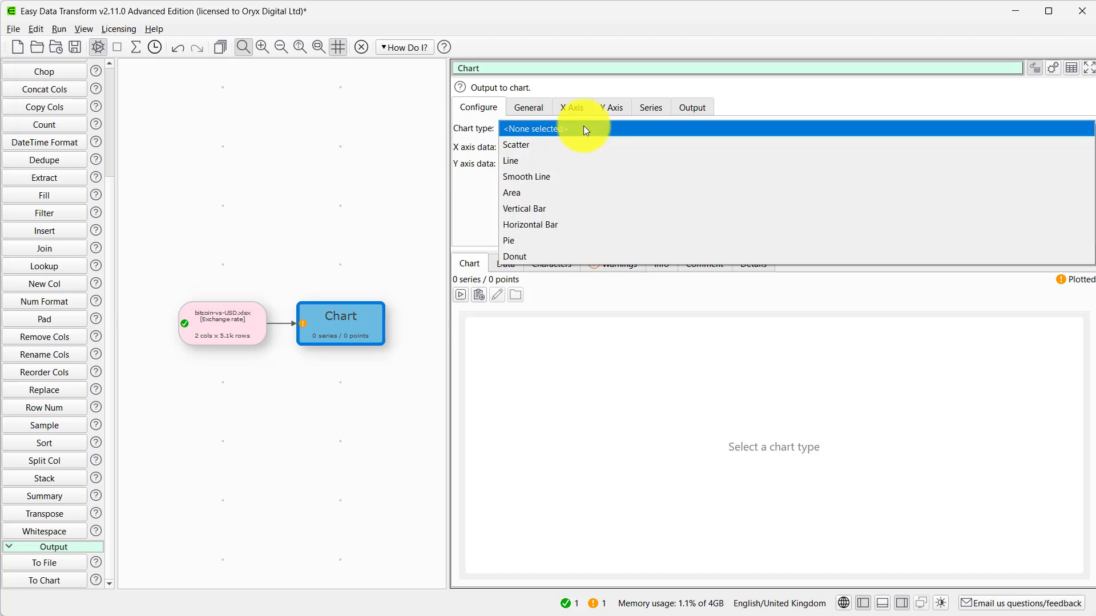
{"action": "left_click", "coordinate": [576, 161]}
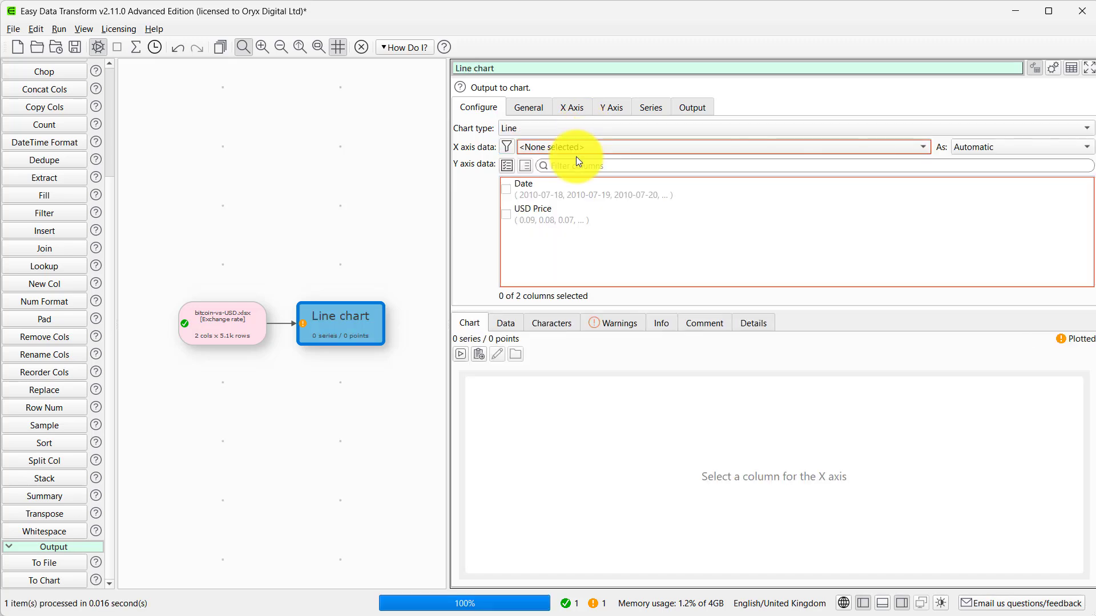
{"action": "left_click", "coordinate": [583, 152]}
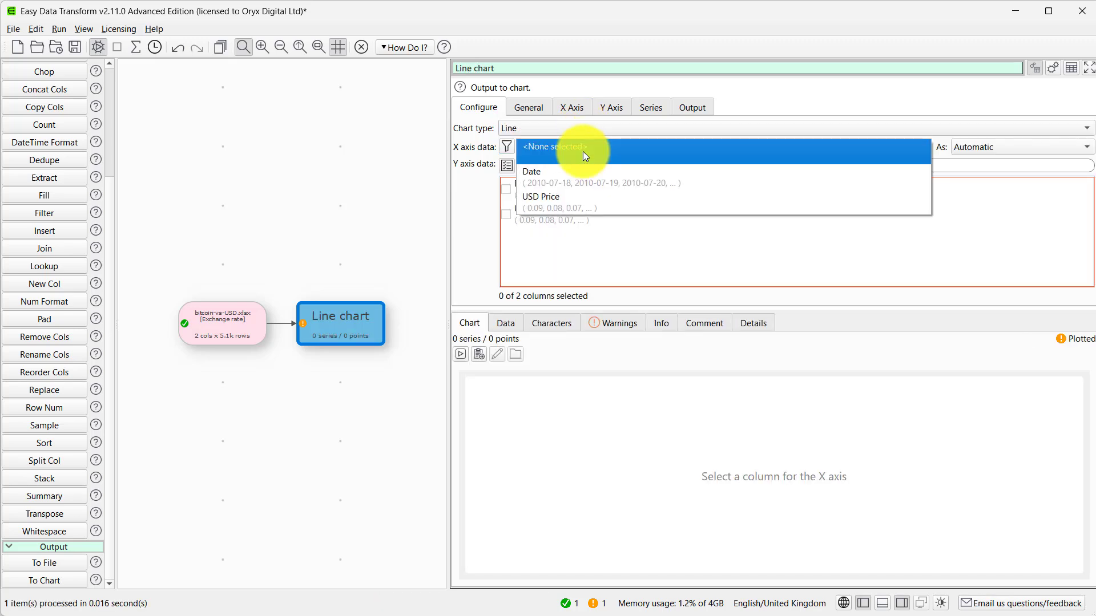
{"action": "left_click", "coordinate": [577, 173]}
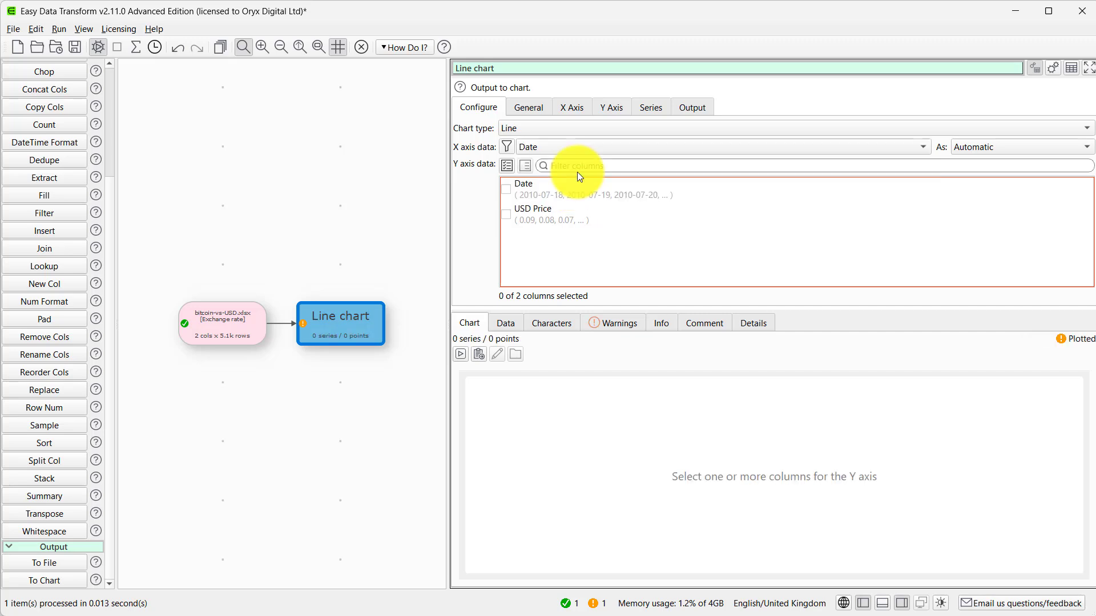
{"action": "left_click", "coordinate": [514, 220]}
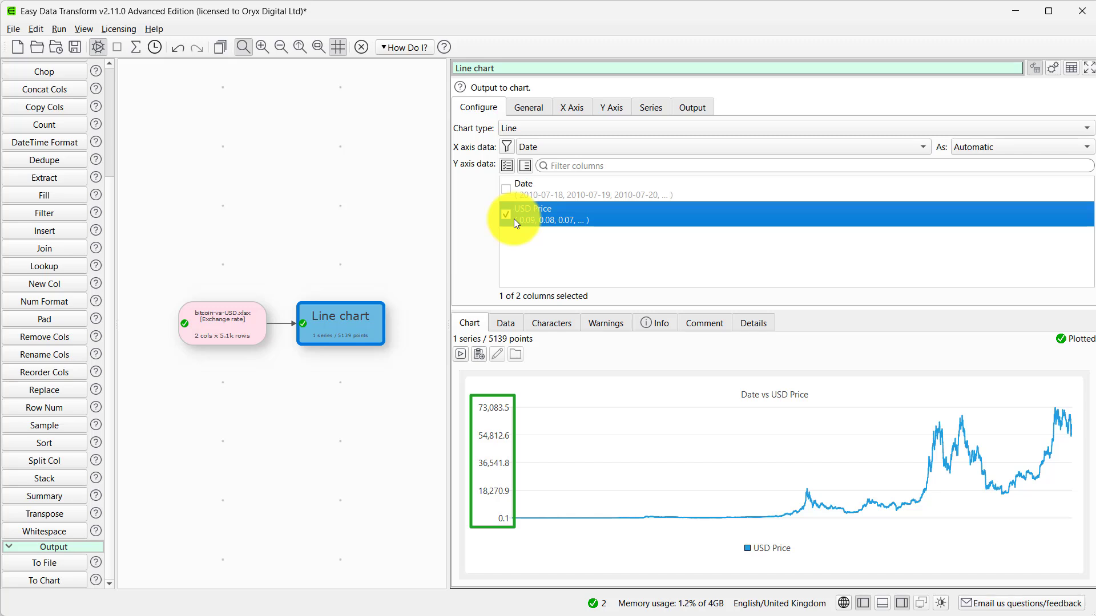
Enable 'nice' values for the chart's Y axis and set its scale to Log 10
{"action": "left_click", "coordinate": [609, 105]}
{"action": "left_click", "coordinate": [458, 185]}
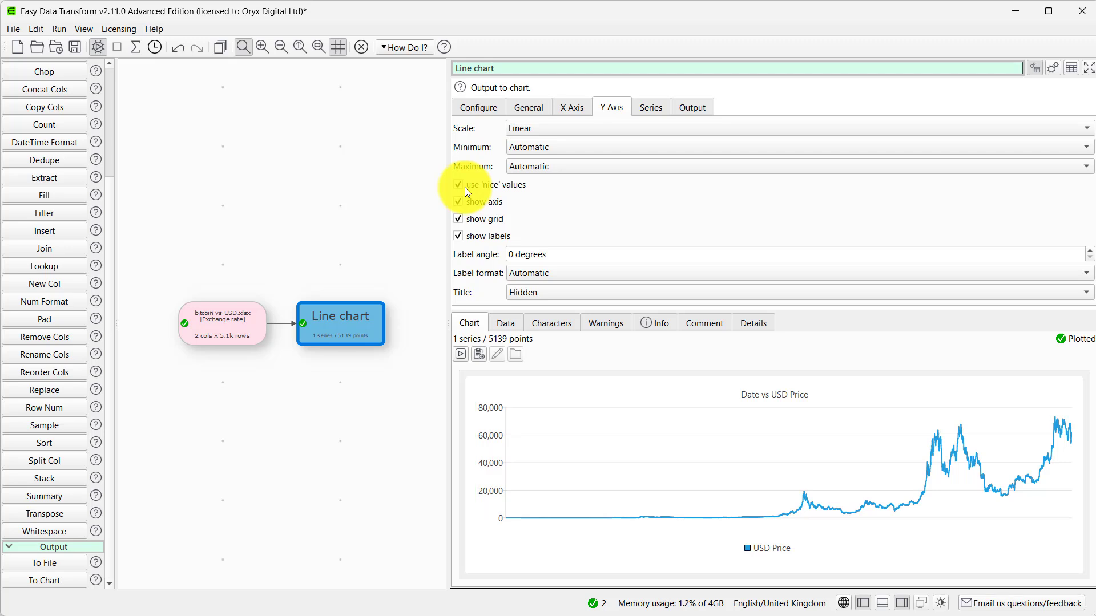
{"action": "left_click", "coordinate": [524, 129]}
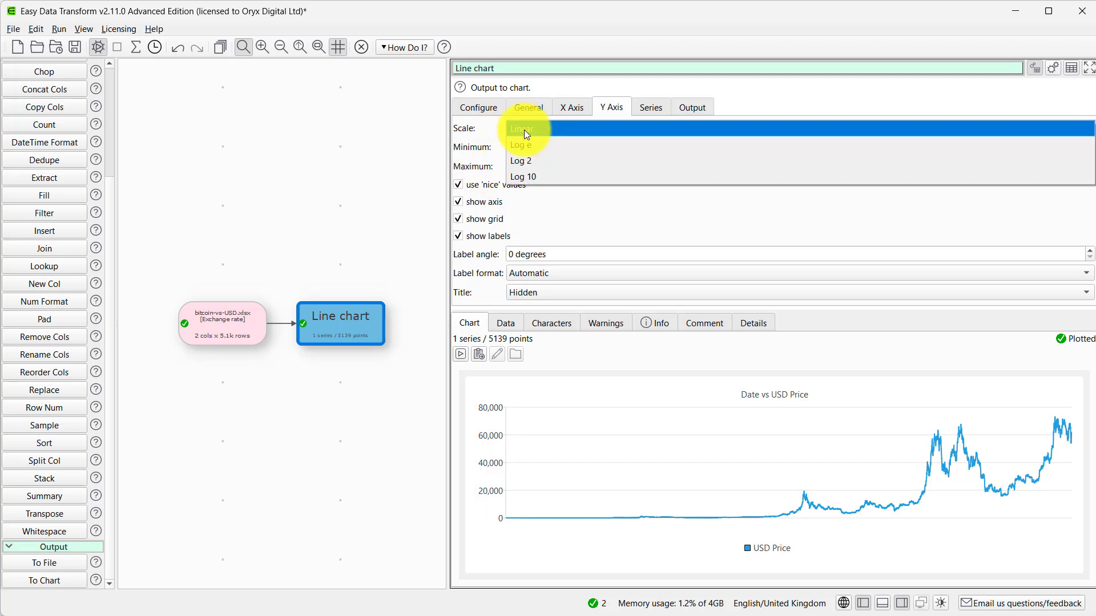
{"action": "left_click", "coordinate": [520, 172]}
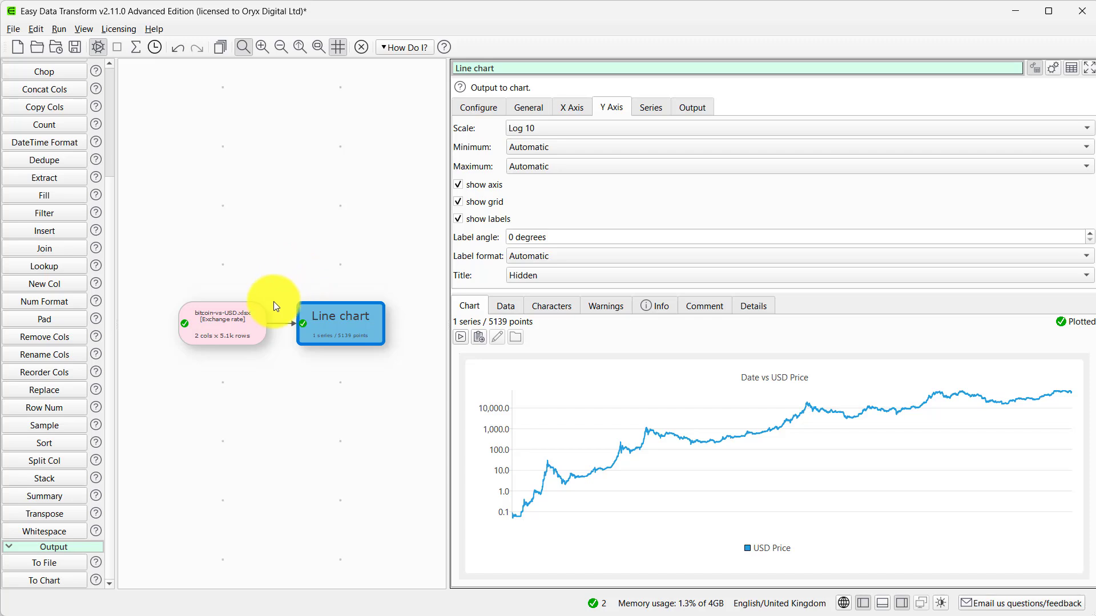
Insert a Calculate transform between the bitcoin input and the line chart, computing DayOfWeek from the Date column
{"action": "left_click", "coordinate": [272, 324]}
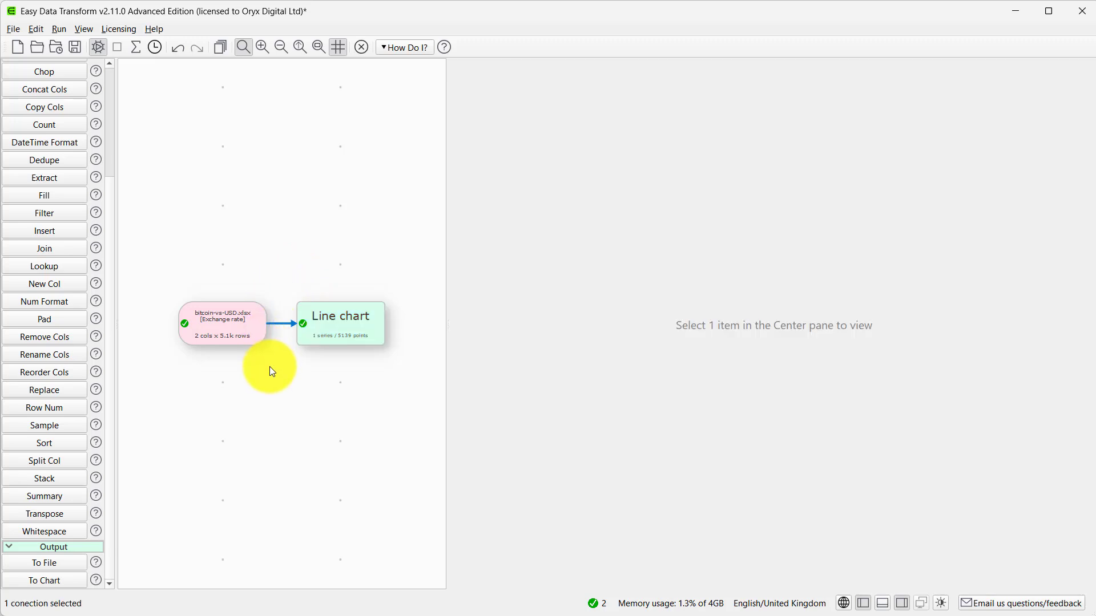
{"action": "scroll", "coordinate": [111, 91], "scroll_direction": "up", "scroll_amount": 3}
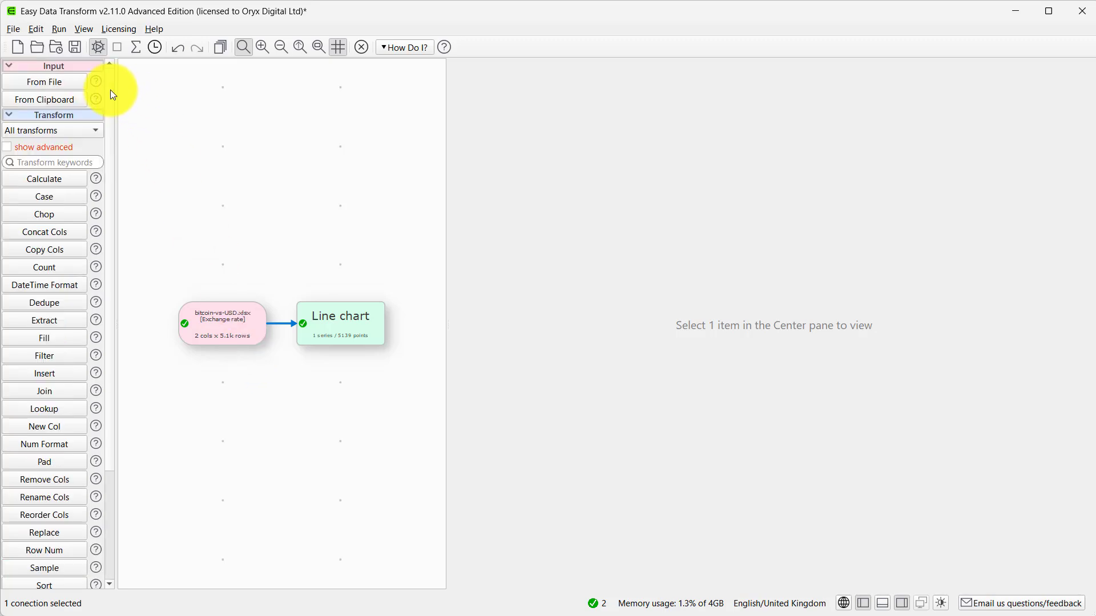
{"action": "left_click", "coordinate": [70, 181]}
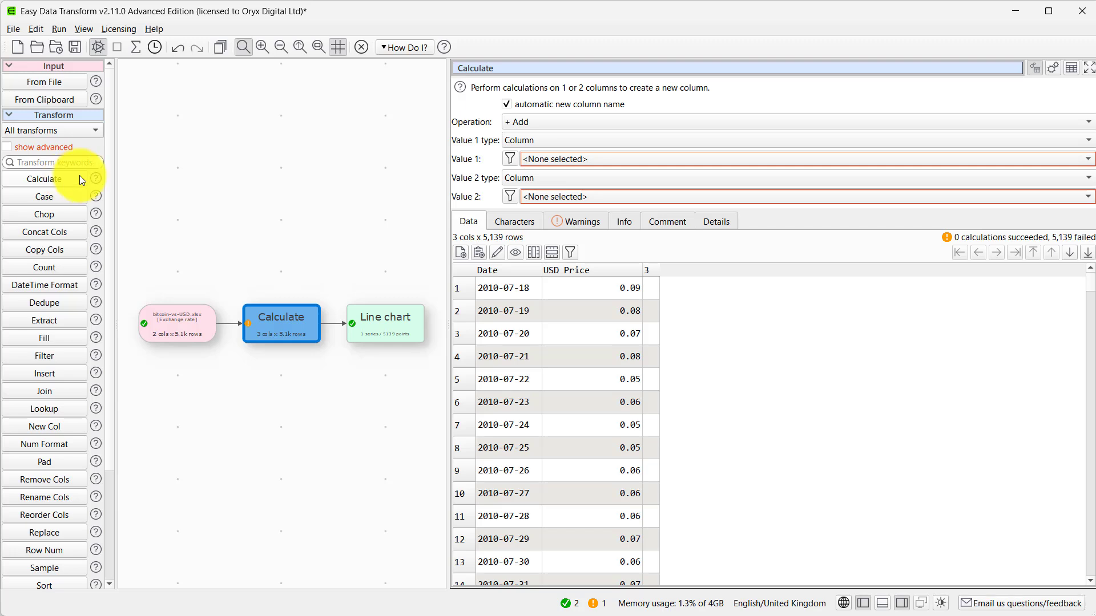
{"action": "left_click", "coordinate": [519, 120]}
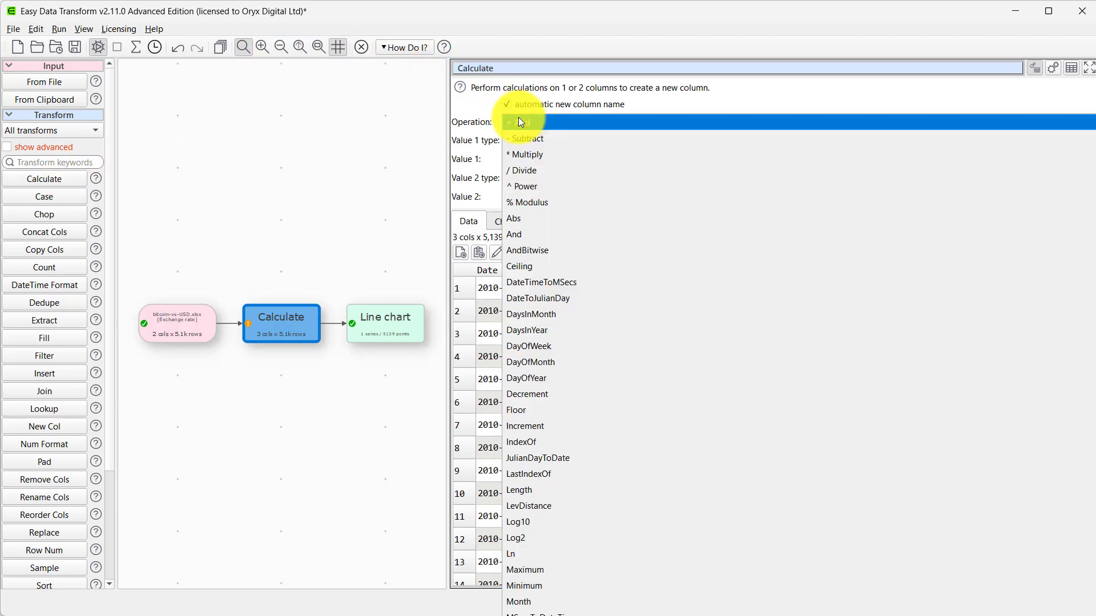
{"action": "left_click", "coordinate": [543, 340]}
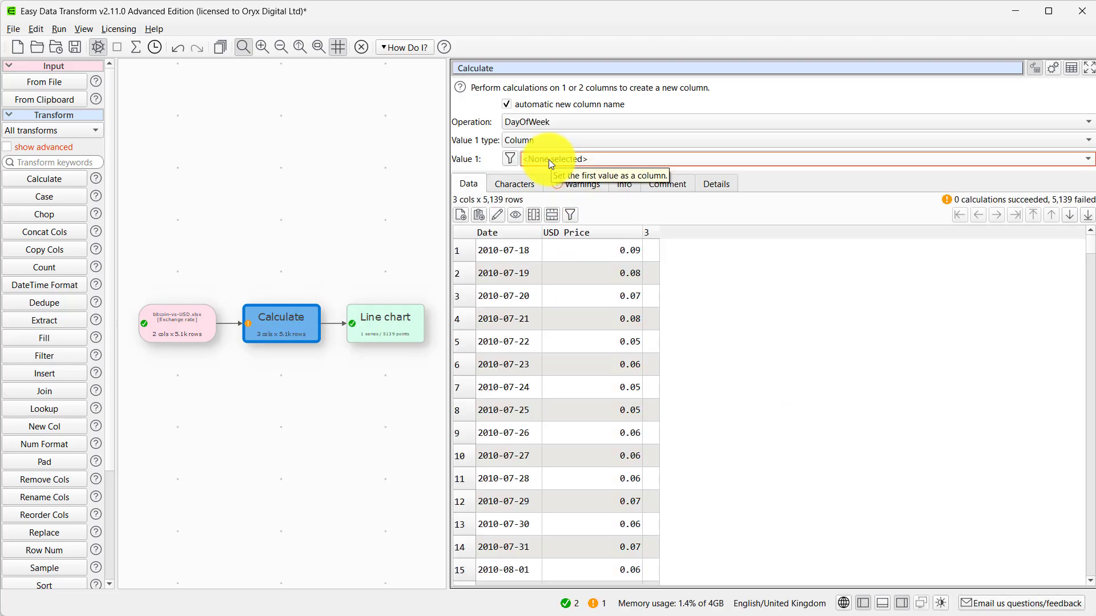
{"action": "left_click", "coordinate": [549, 159]}
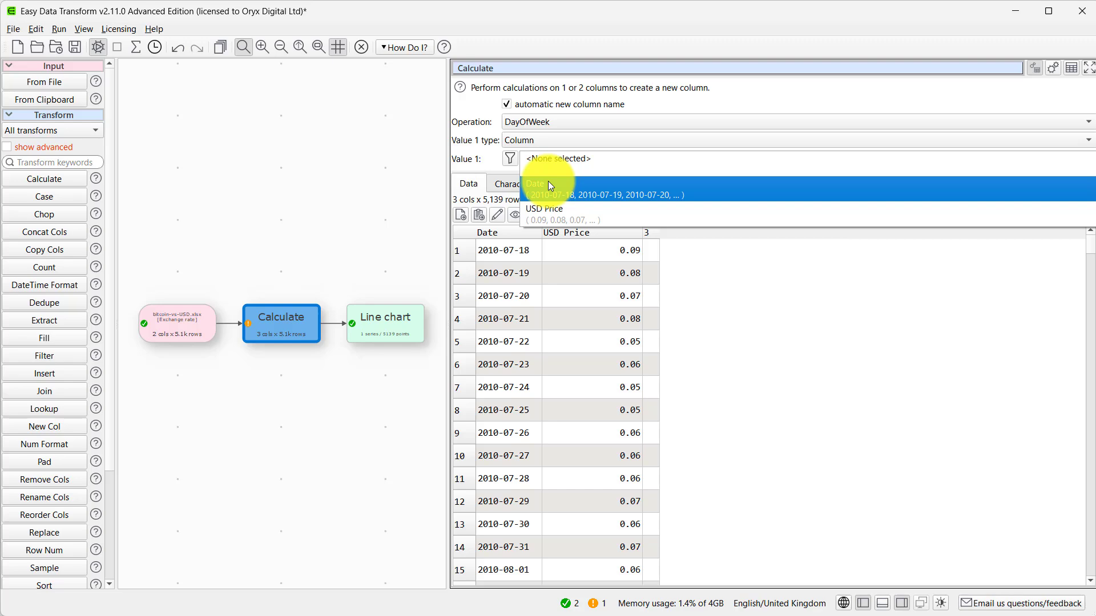
{"action": "left_click", "coordinate": [549, 186]}
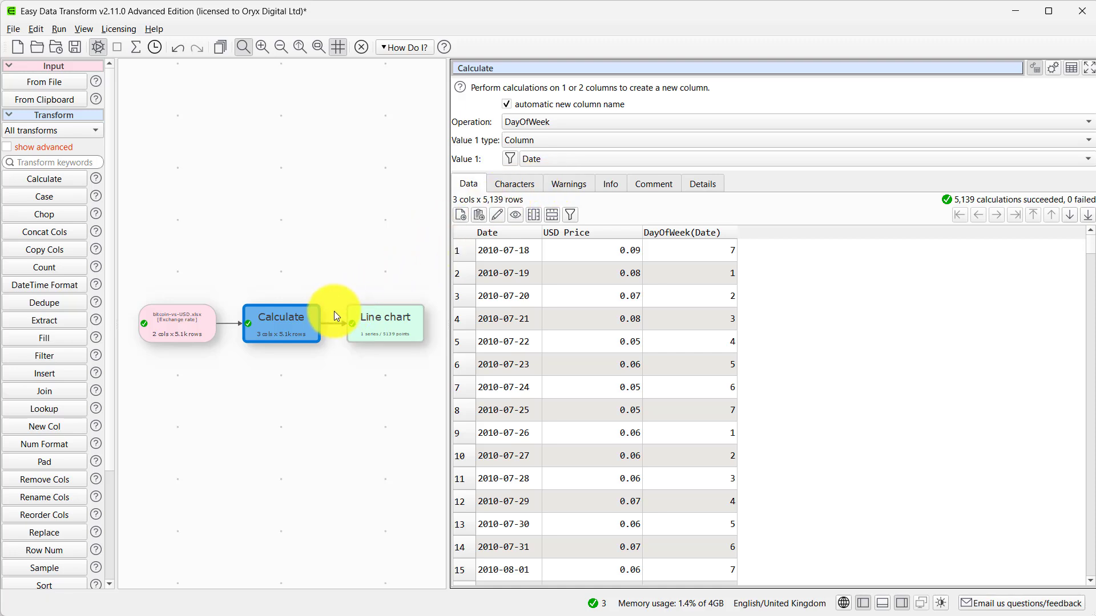
Insert a Filter transform between Calculate and the line chart, keeping rows where DayOfWeek(Date) equals 1
{"action": "left_click", "coordinate": [334, 334]}
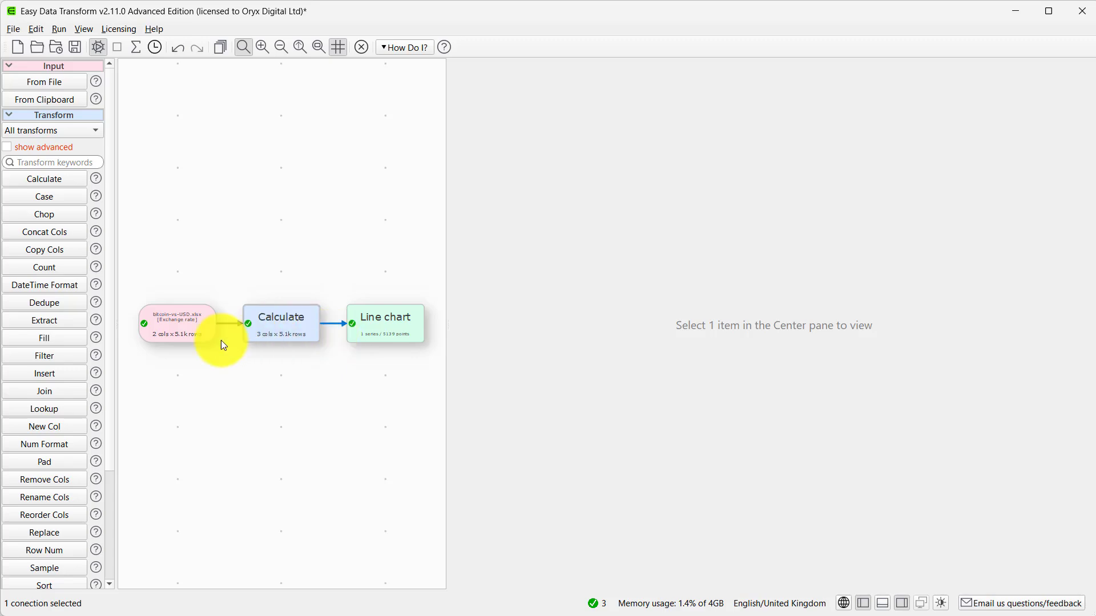
{"action": "left_click", "coordinate": [60, 358]}
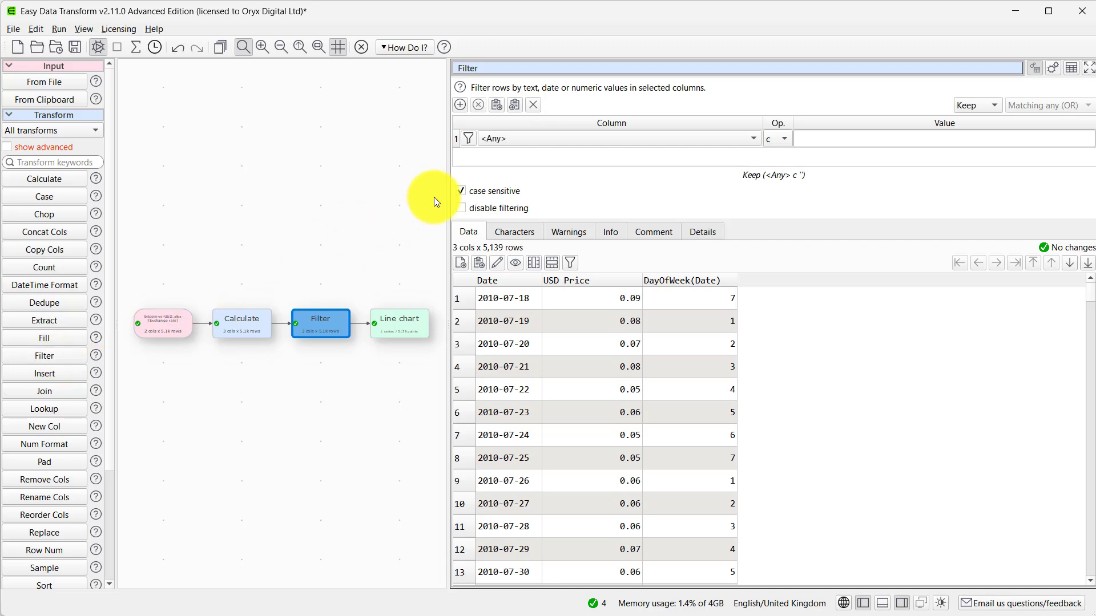
{"action": "left_click", "coordinate": [526, 146]}
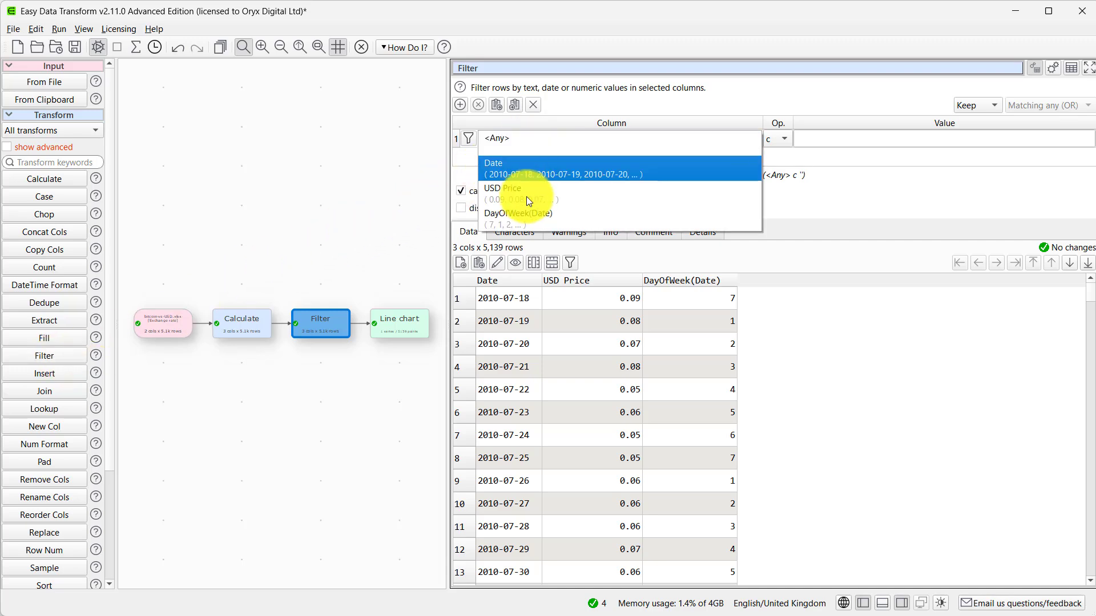
{"action": "left_click", "coordinate": [526, 217]}
{"action": "left_click", "coordinate": [768, 143]}
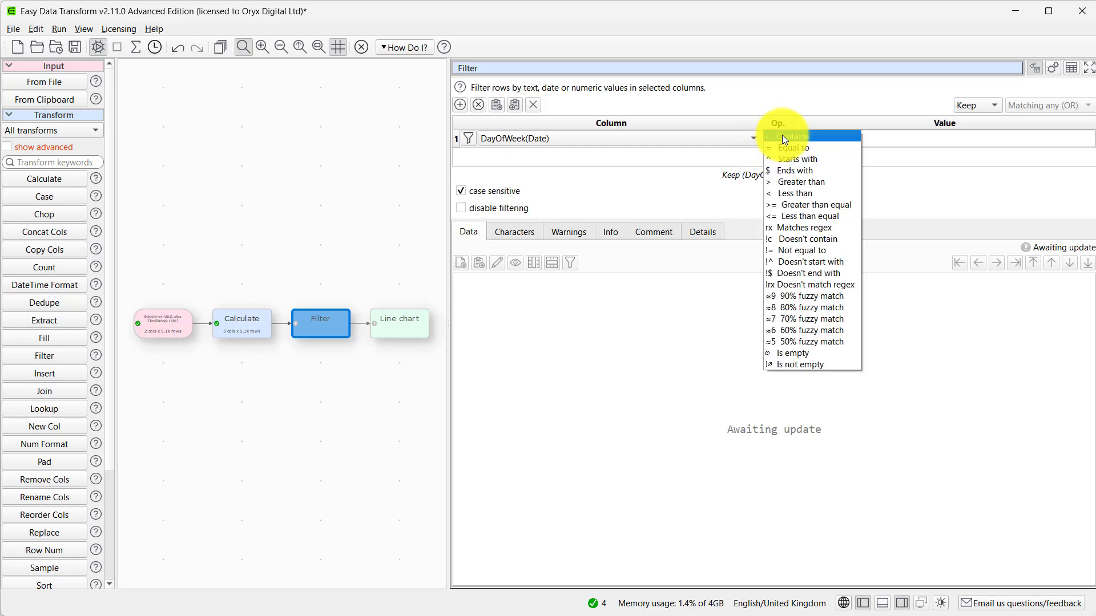
{"action": "left_click", "coordinate": [782, 143]}
{"action": "left_click", "coordinate": [823, 141]}
{"action": "type", "text": "1"}
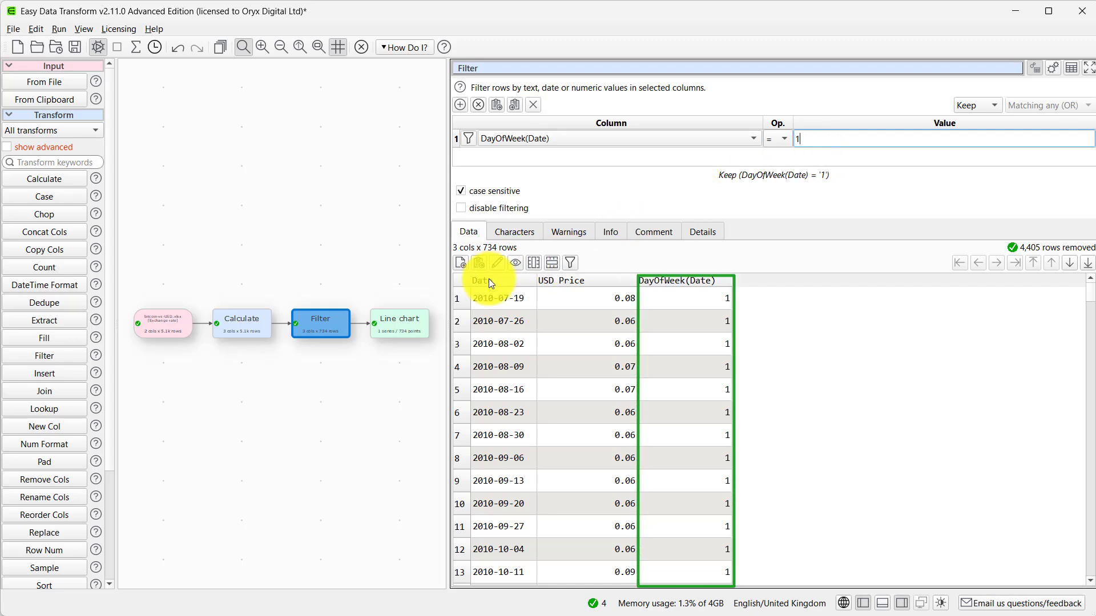
View the line chart of the filtered data, and start a new document, discarding the unsaved changes
{"action": "left_click", "coordinate": [402, 319]}
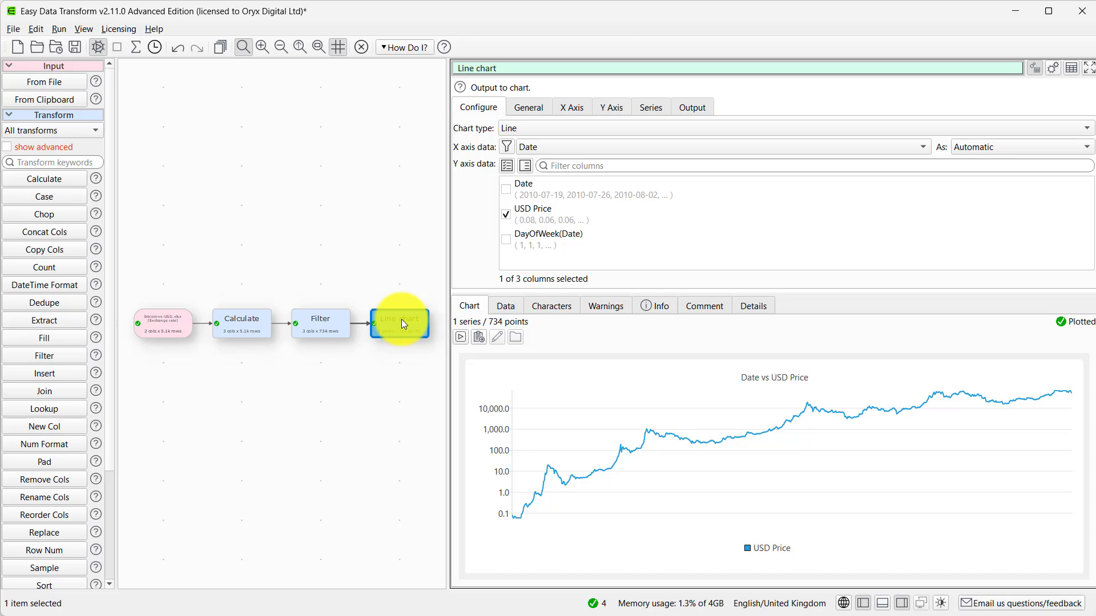
{"action": "left_click", "coordinate": [17, 47]}
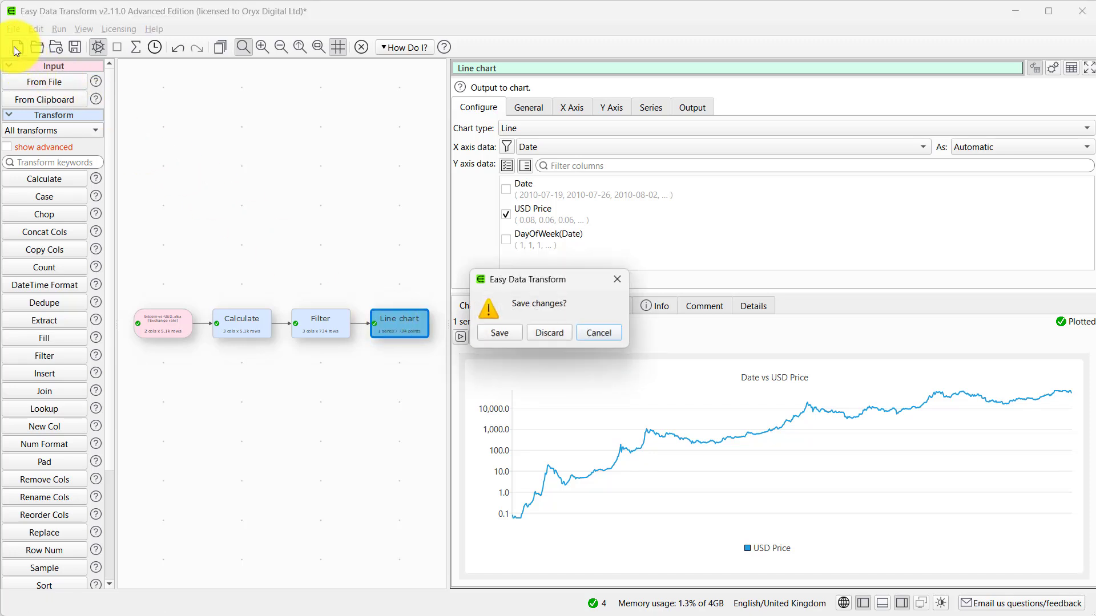
{"action": "left_click", "coordinate": [542, 334]}
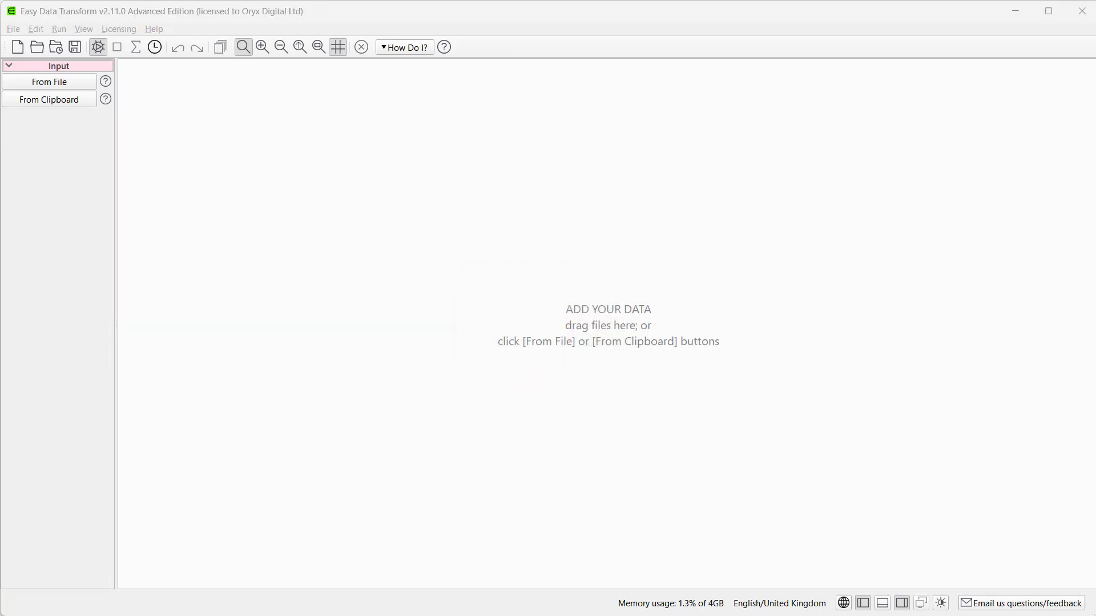
Review product-sales.json in Notepad++, close it and add the file as an input in Easy Data Transform
{"action": "key", "text": "alt+Tab"}
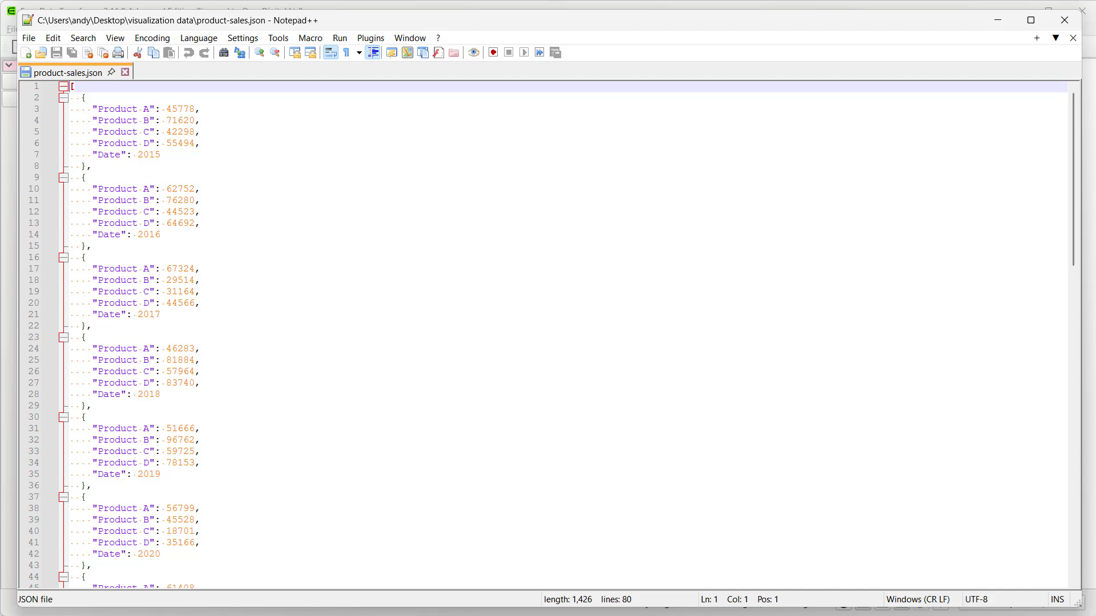
{"action": "left_click", "coordinate": [1071, 23]}
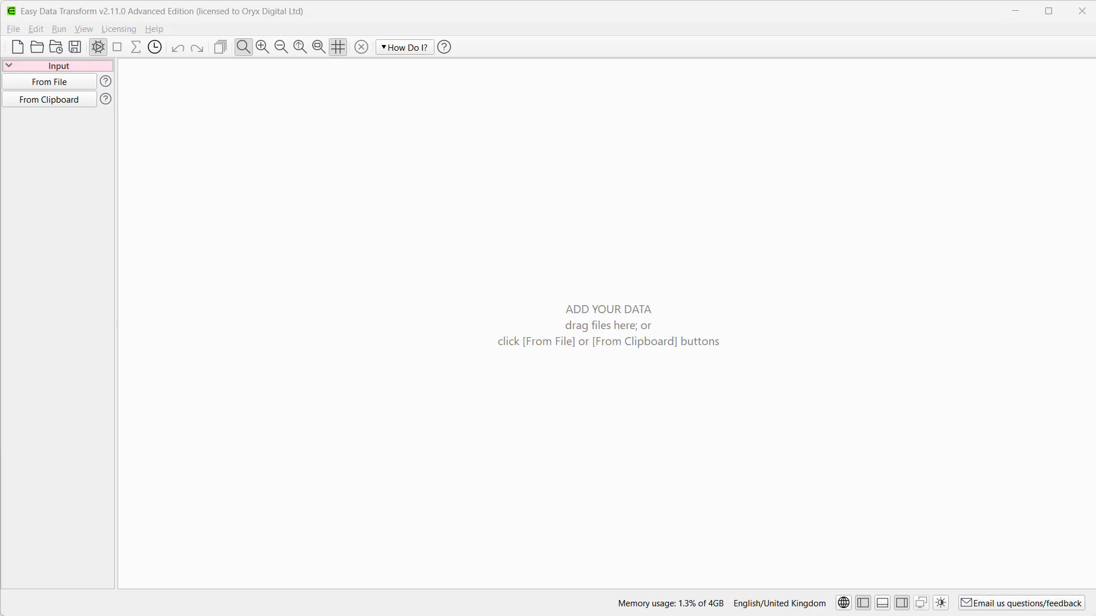
{"action": "left_click_drag", "start_coordinate": [293, 104], "coordinate": [383, 227]}
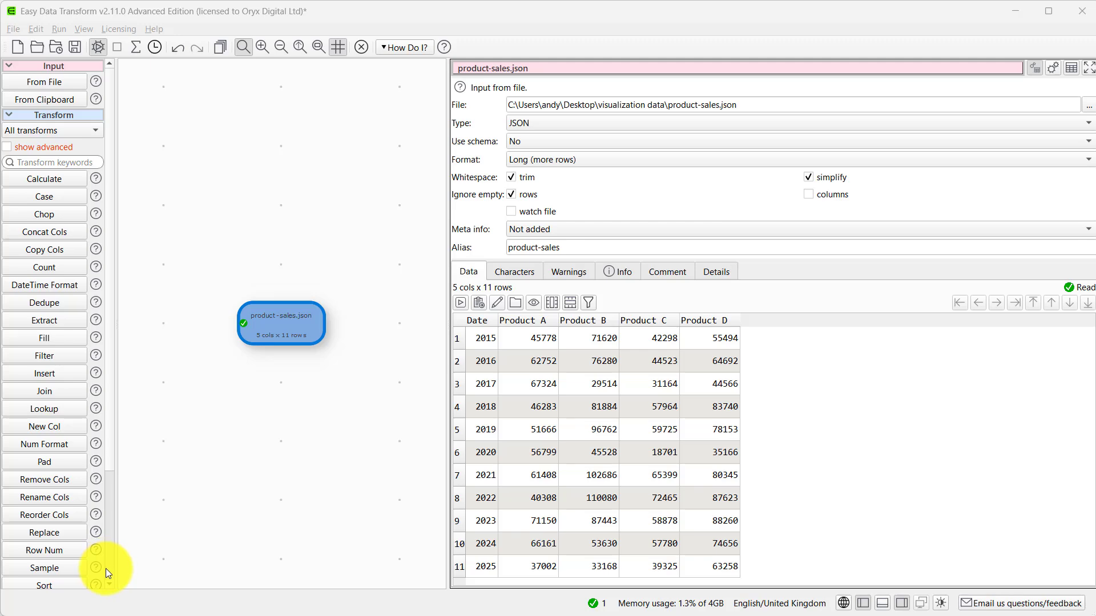
Add a line chart output to the product-sales.json input with Date as its X axis data
{"action": "scroll", "coordinate": [105, 568], "scroll_direction": "down", "scroll_amount": 3}
{"action": "left_click", "coordinate": [61, 581]}
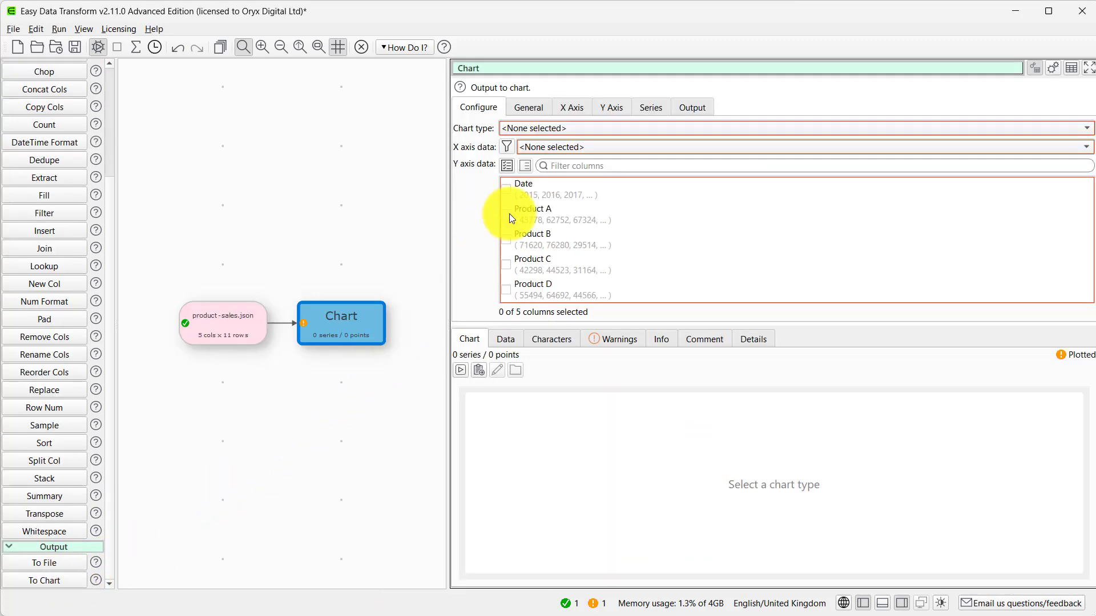
{"action": "left_click", "coordinate": [583, 131]}
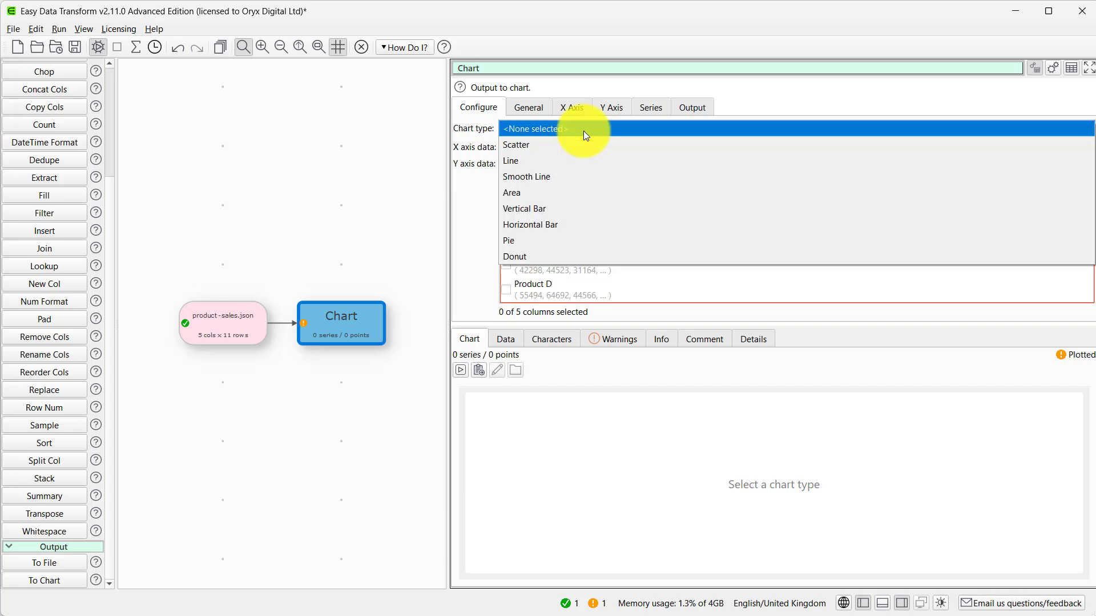
{"action": "left_click", "coordinate": [575, 160]}
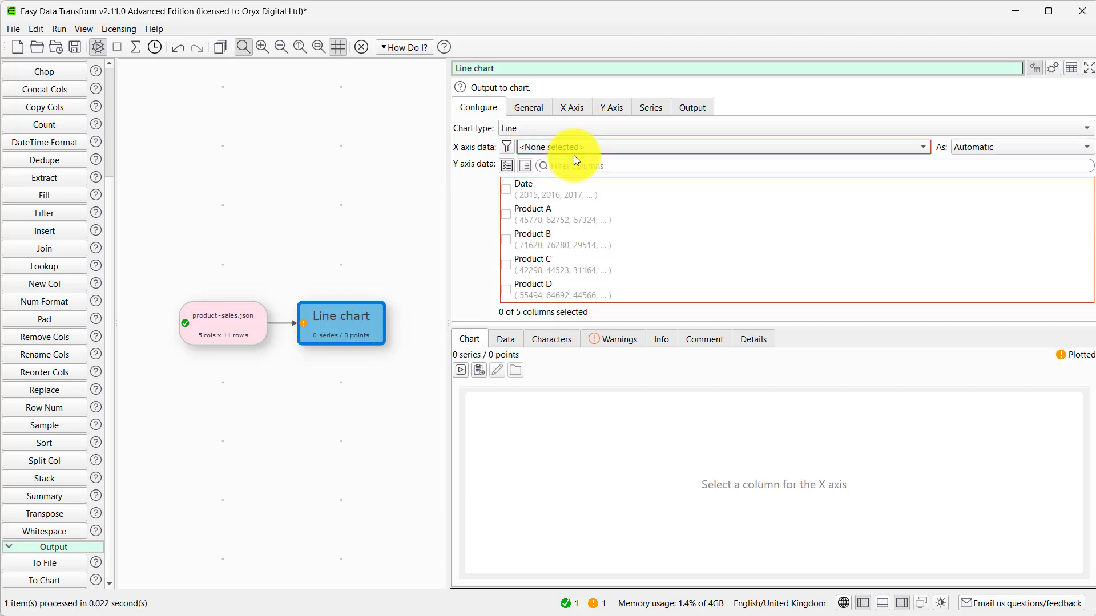
{"action": "left_click", "coordinate": [577, 148]}
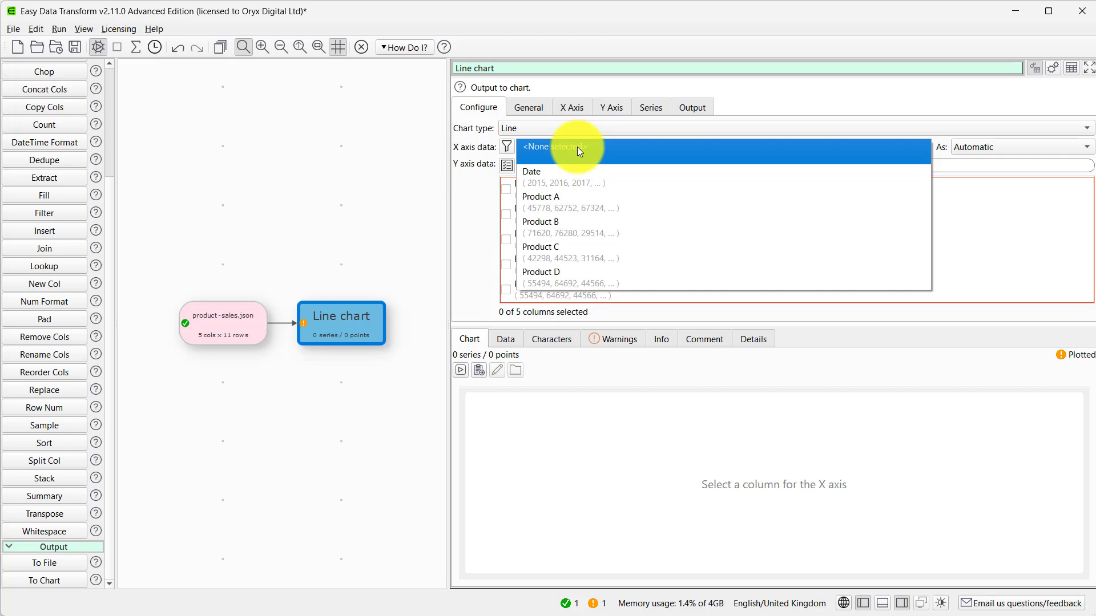
{"action": "left_click", "coordinate": [572, 172]}
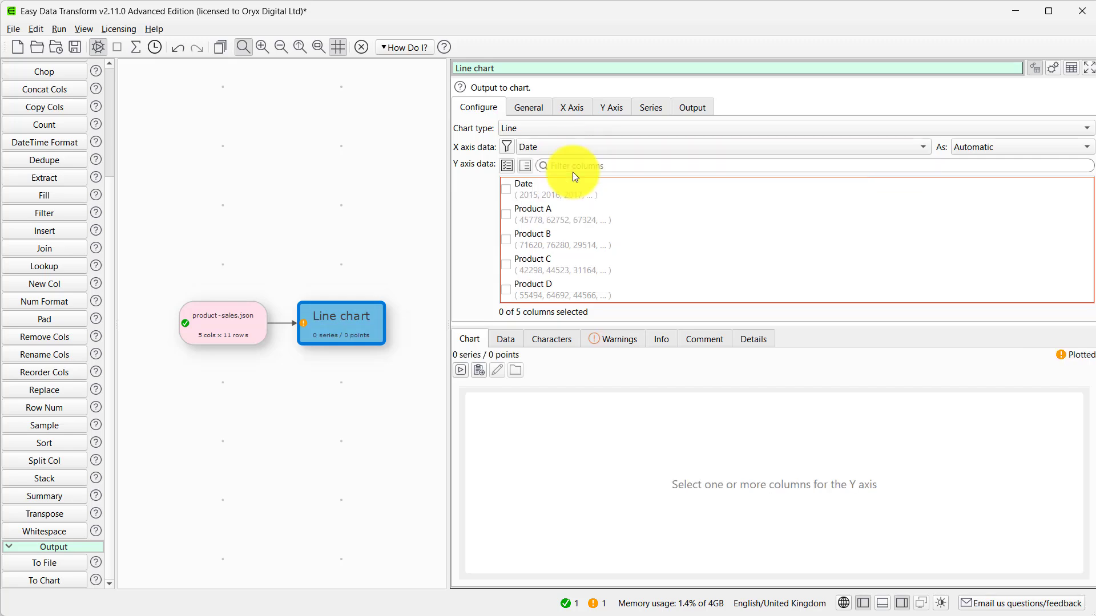
Plot Product A, B, C and D as the Y axis data and treat the Date X axis as Text
{"action": "left_click", "coordinate": [507, 165]}
{"action": "left_click", "coordinate": [509, 189]}
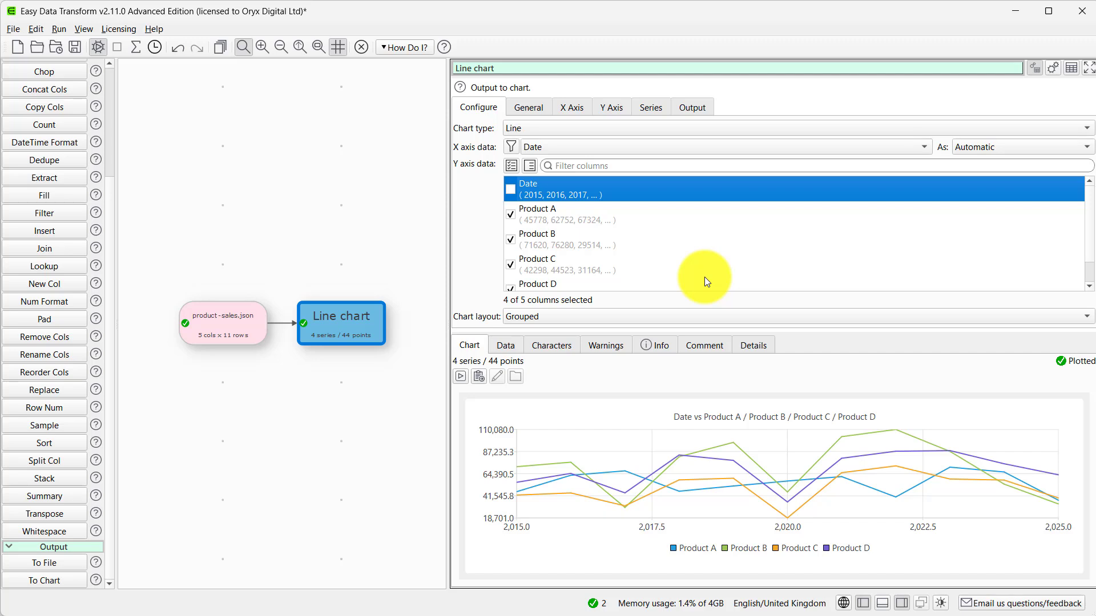
{"action": "left_click", "coordinate": [983, 148]}
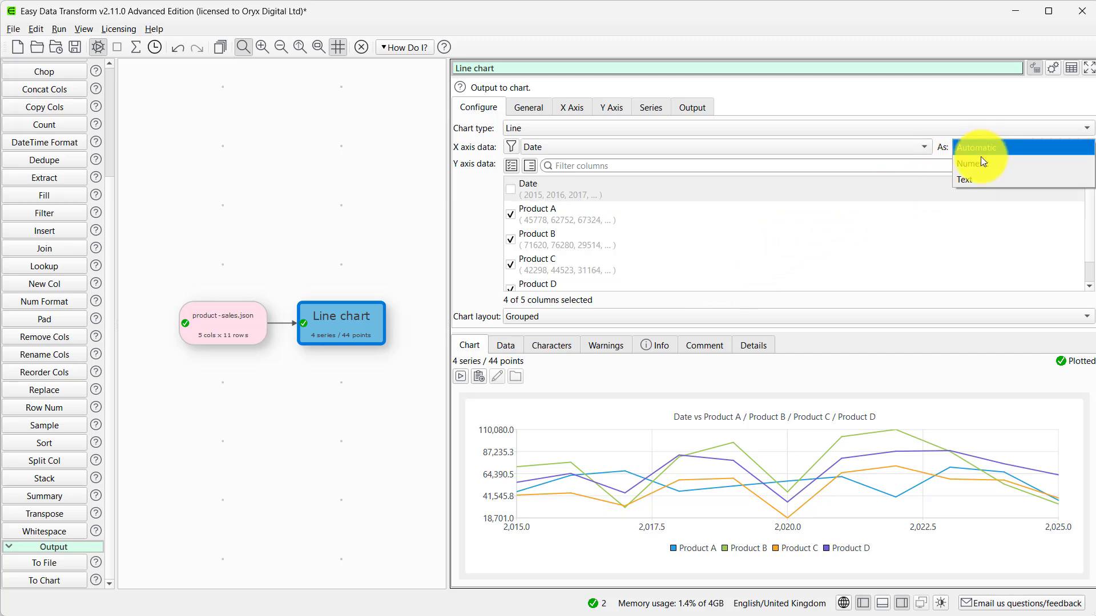
{"action": "left_click", "coordinate": [975, 177]}
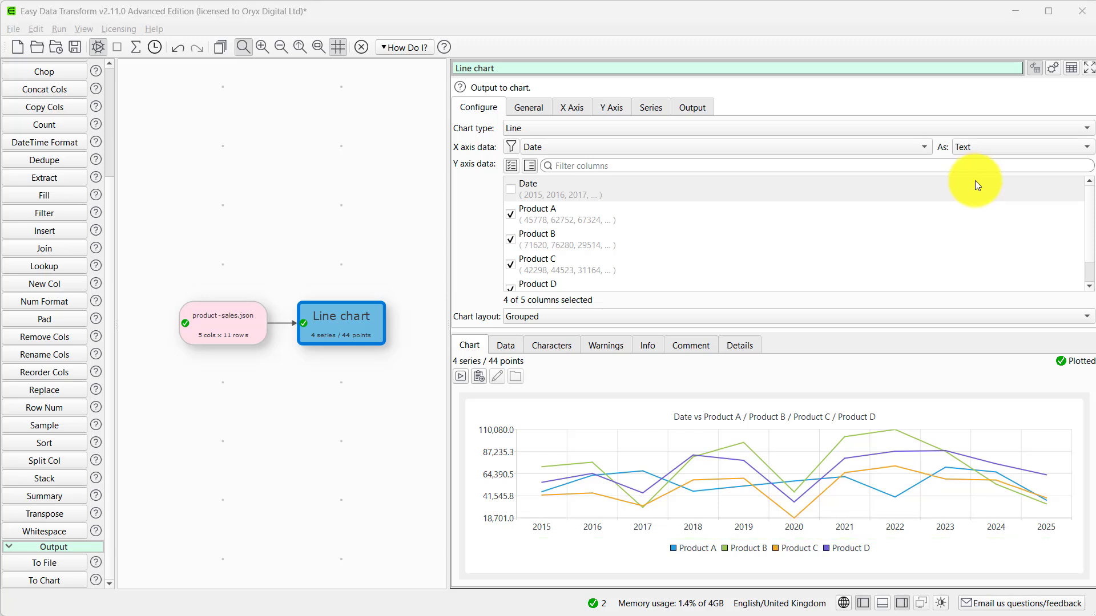
Set the line thickness of the chart series to 5.0 and turn on 'nice' values for the Y axis
{"action": "left_click", "coordinate": [650, 105]}
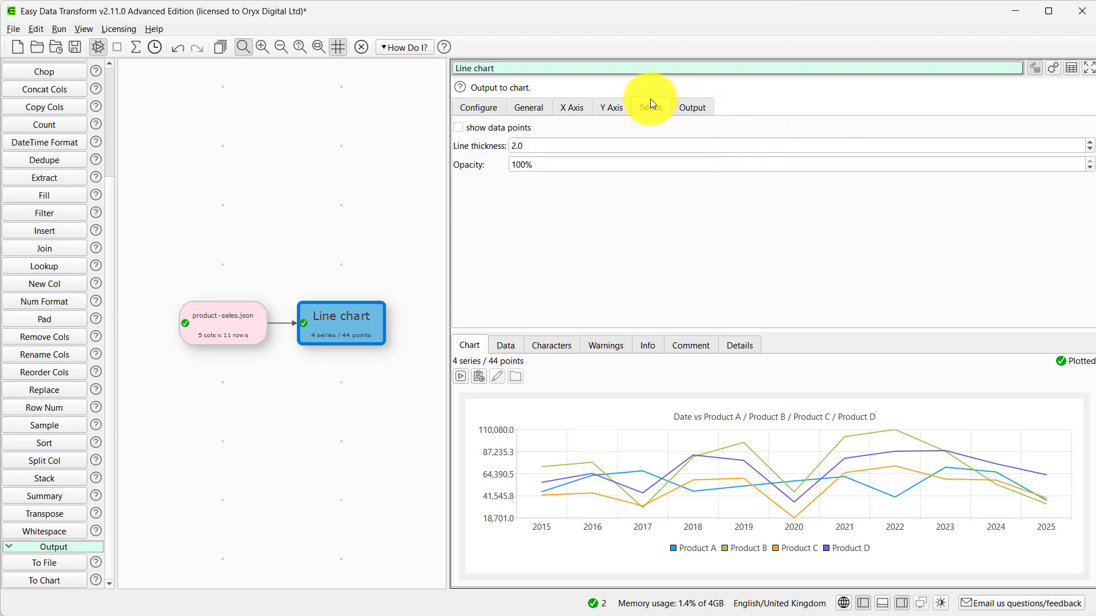
{"action": "left_click", "coordinate": [560, 147]}
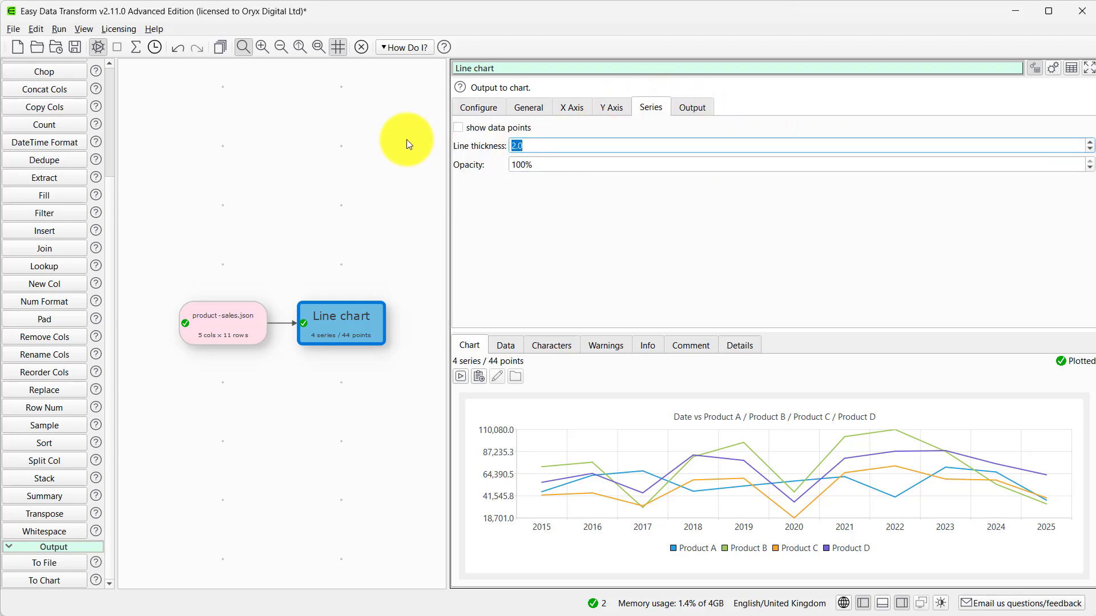
{"action": "type", "text": "5"}
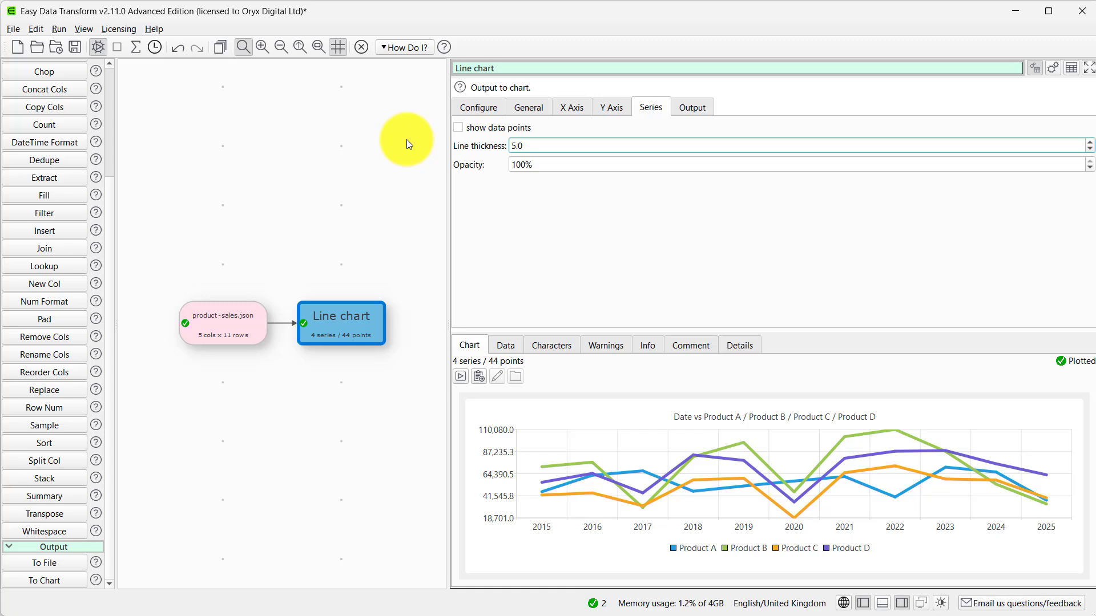
{"action": "left_click", "coordinate": [612, 107]}
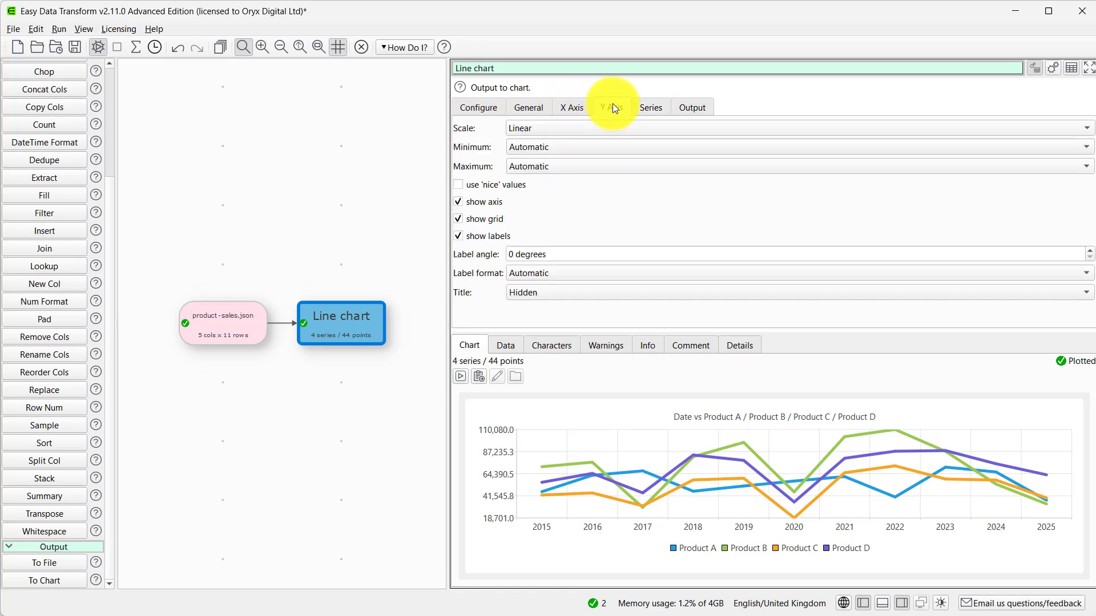
{"action": "left_click", "coordinate": [460, 186]}
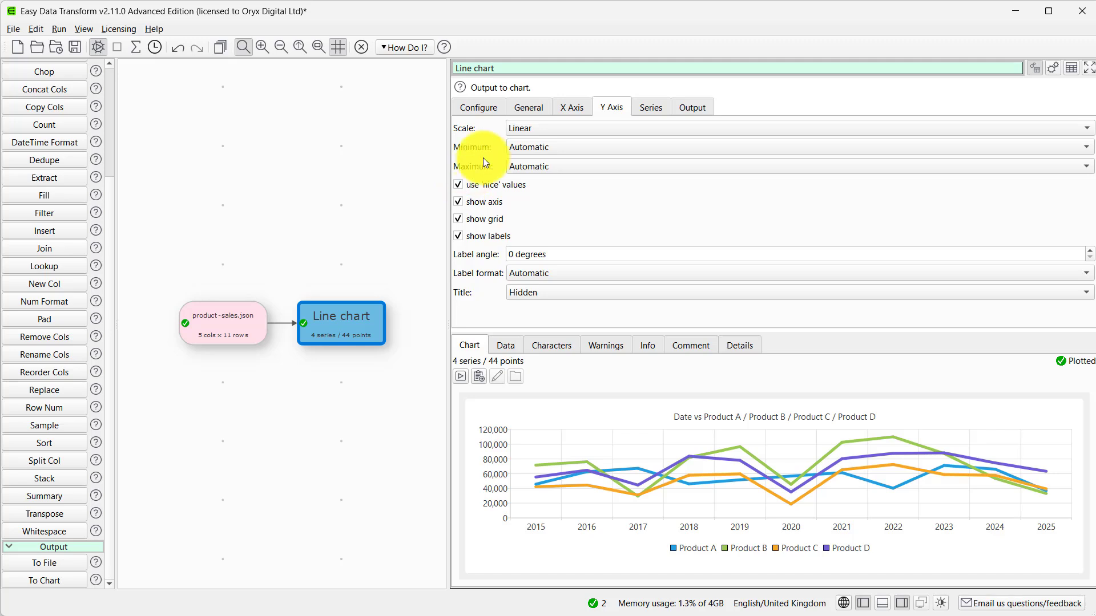
Replace the automatic chart title with the custom title "Annual sales" and view the chart enlarged
{"action": "left_click", "coordinate": [525, 109]}
{"action": "left_click", "coordinate": [525, 146]}
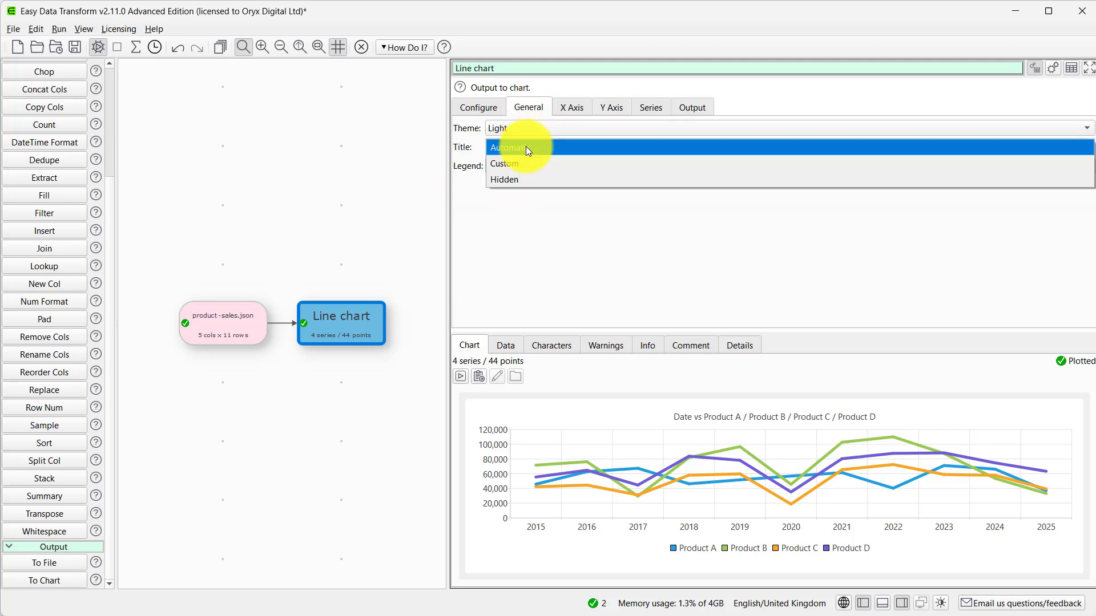
{"action": "left_click", "coordinate": [524, 162]}
{"action": "left_click", "coordinate": [551, 147]}
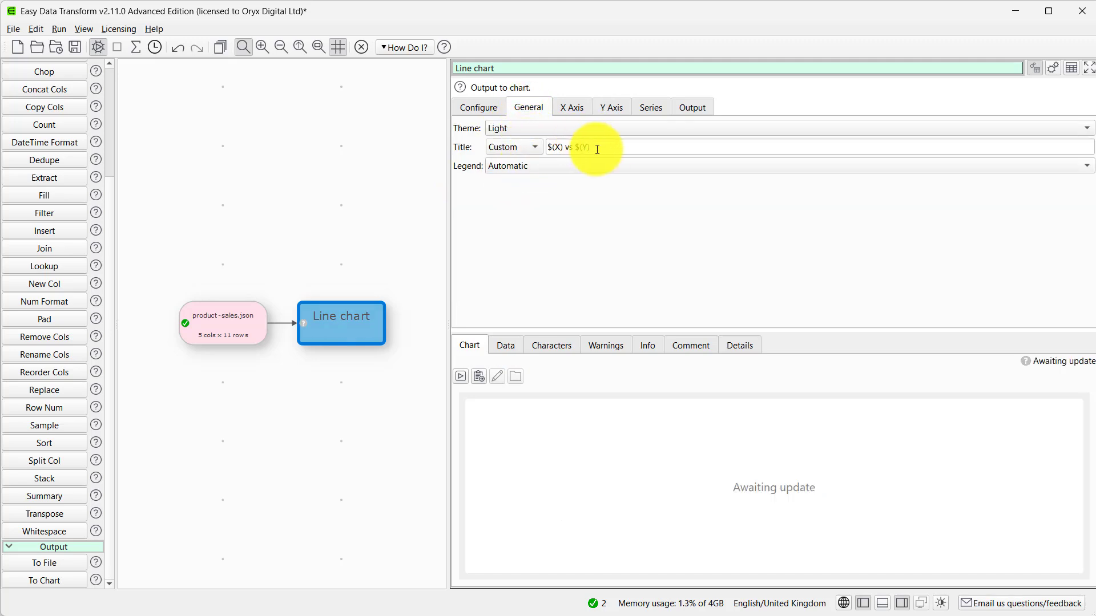
{"action": "type", "text": "Annual sales"}
{"action": "key", "text": "shift+End"}
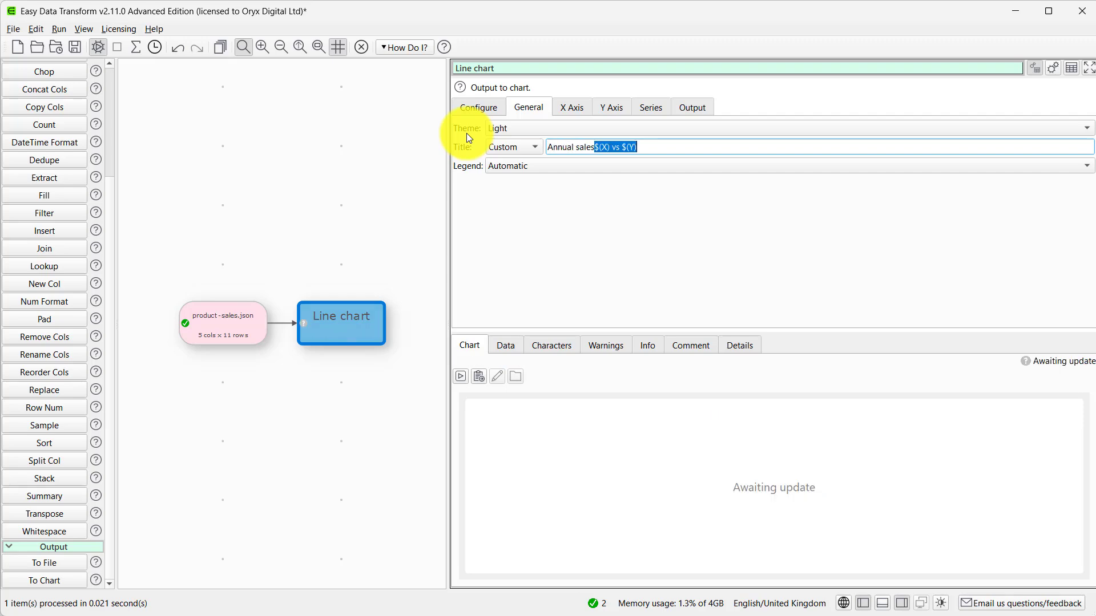
{"action": "key", "text": "Delete"}
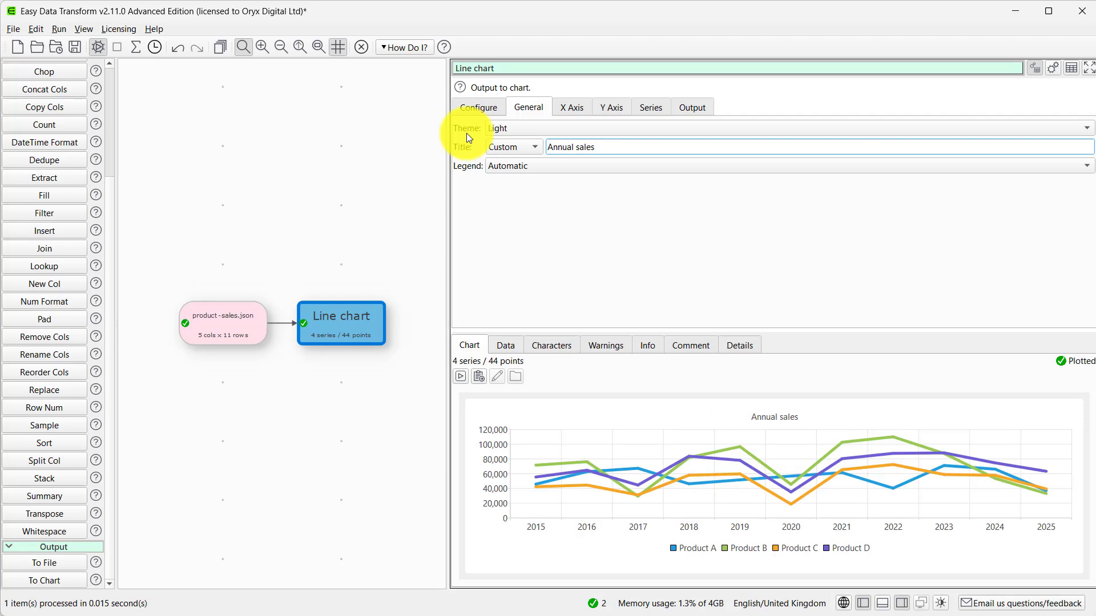
{"action": "left_click", "coordinate": [1076, 69]}
{"action": "left_click", "coordinate": [1038, 71]}
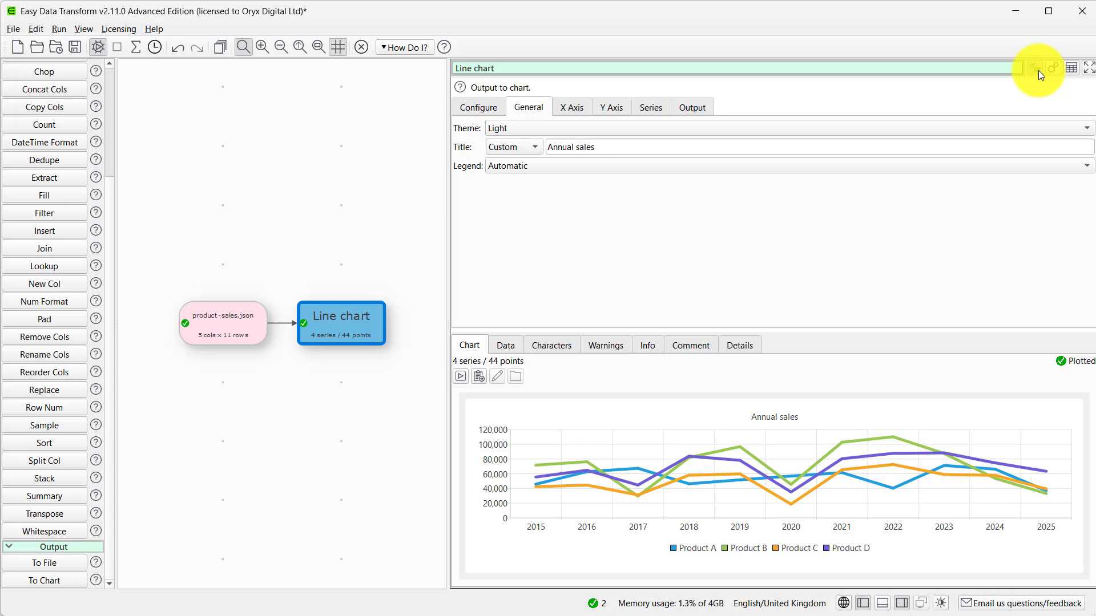
Try the Natural Color System, Ice Blue, Dark Blue, Green, Brown and Dark themes on the chart, and return to Light
{"action": "left_click", "coordinate": [725, 130]}
{"action": "left_click", "coordinate": [722, 138]}
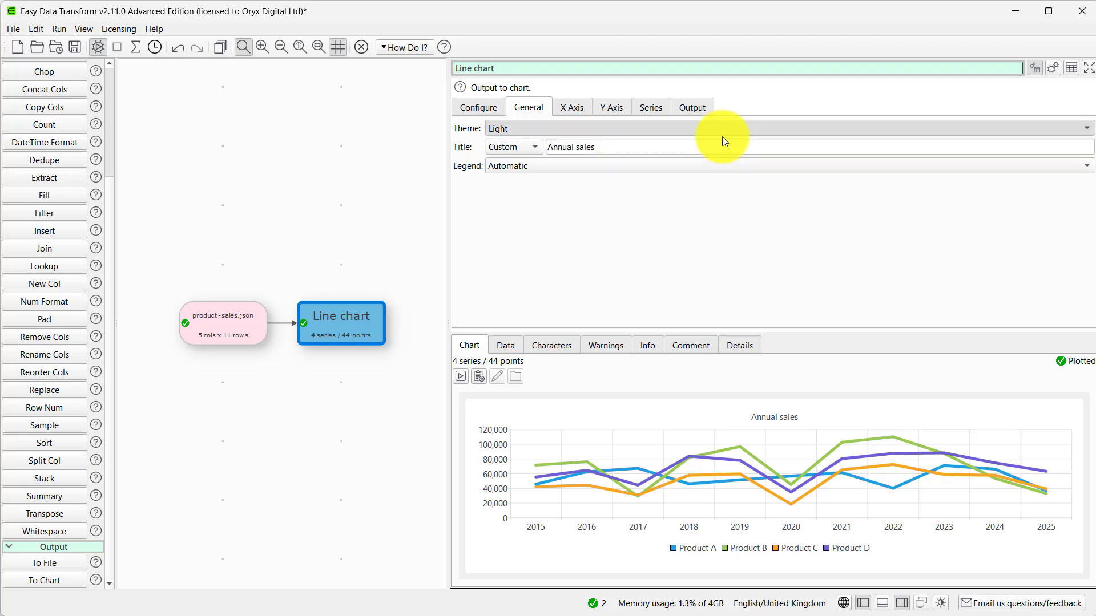
{"action": "left_click", "coordinate": [723, 132]}
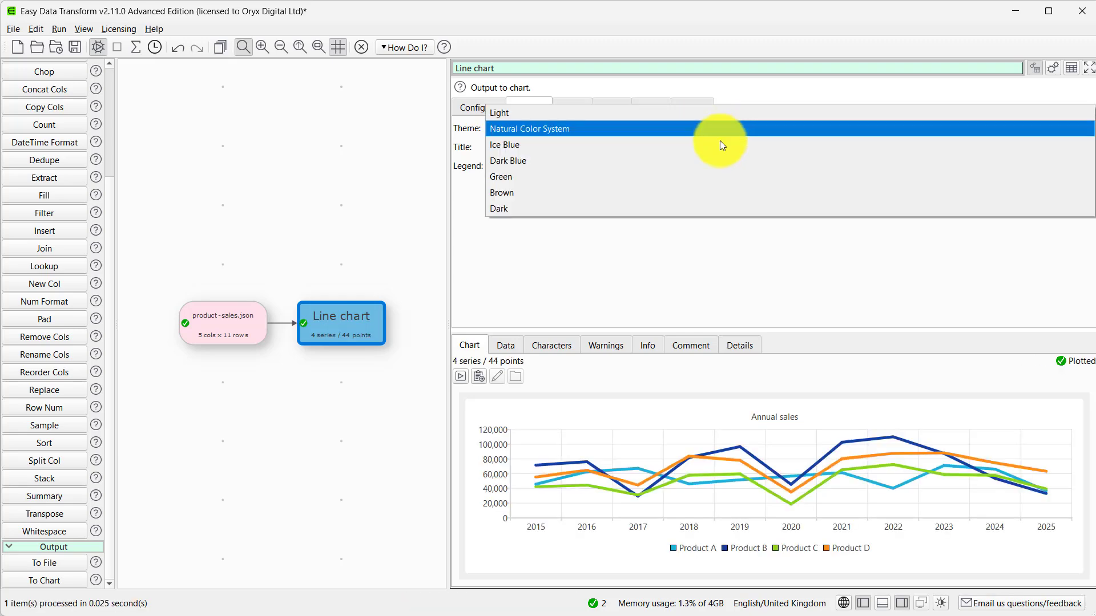
{"action": "left_click", "coordinate": [719, 143]}
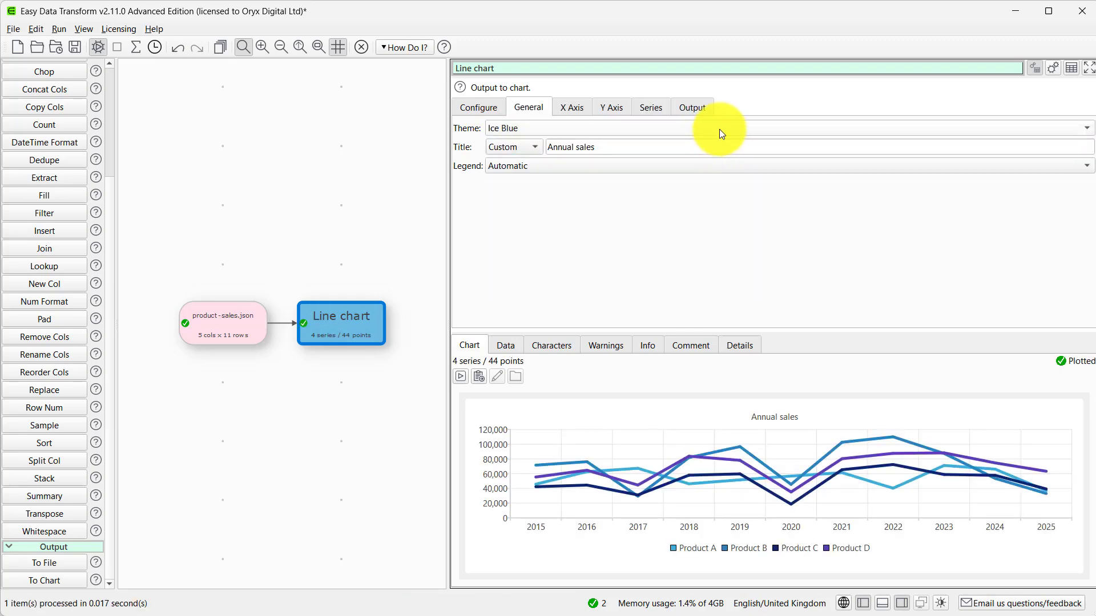
{"action": "left_click", "coordinate": [719, 129]}
{"action": "left_click", "coordinate": [713, 140]}
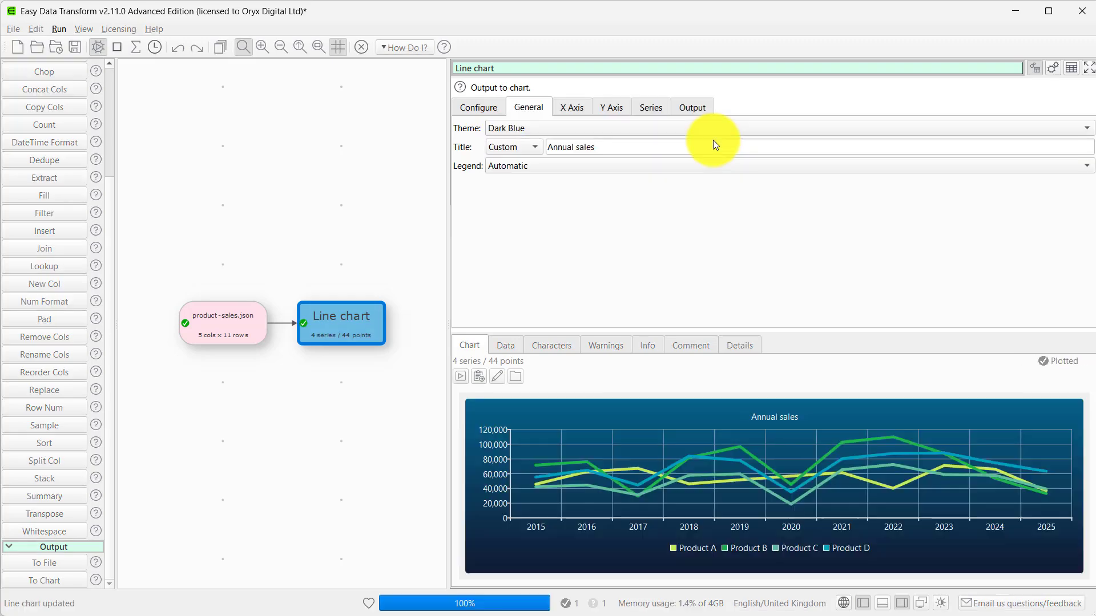
{"action": "left_click", "coordinate": [715, 128]}
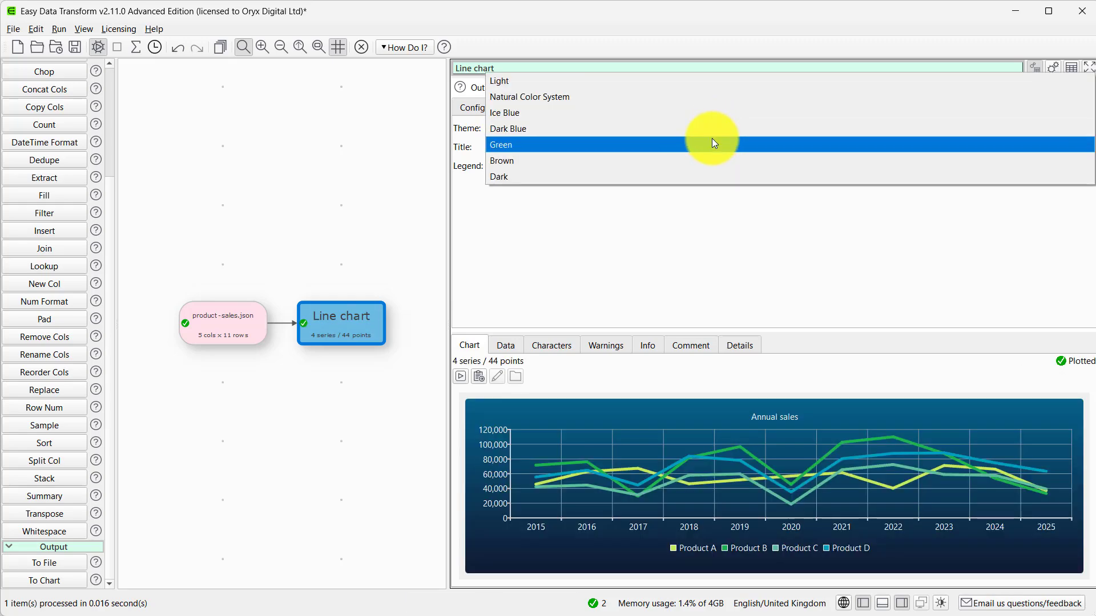
{"action": "left_click", "coordinate": [711, 144]}
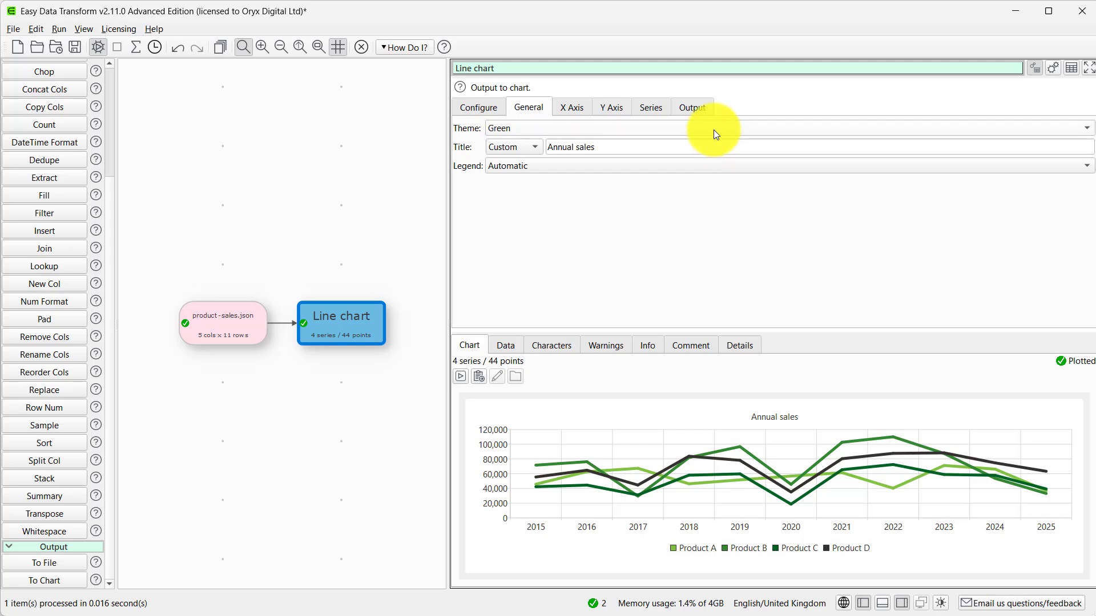
{"action": "left_click", "coordinate": [713, 129]}
{"action": "left_click", "coordinate": [710, 142]}
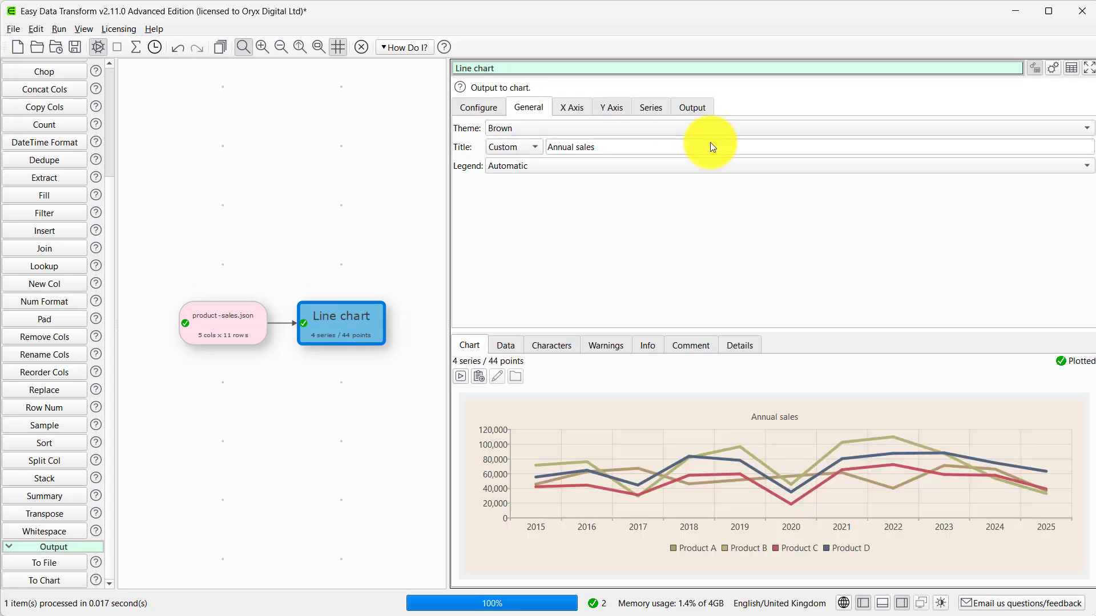
{"action": "left_click", "coordinate": [716, 130]}
{"action": "left_click", "coordinate": [712, 147]}
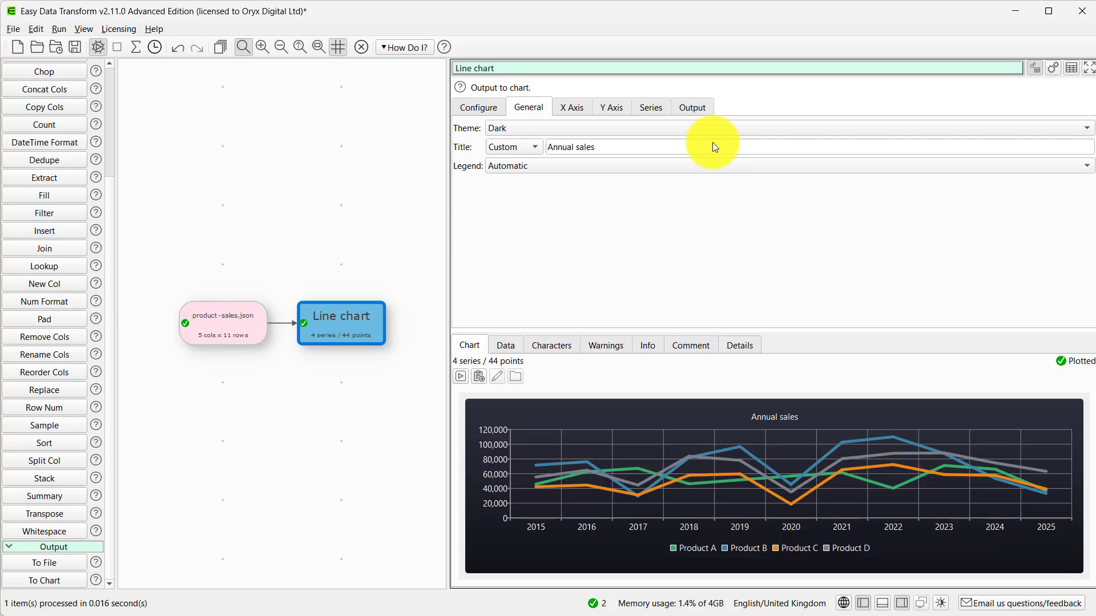
{"action": "left_click", "coordinate": [707, 130]}
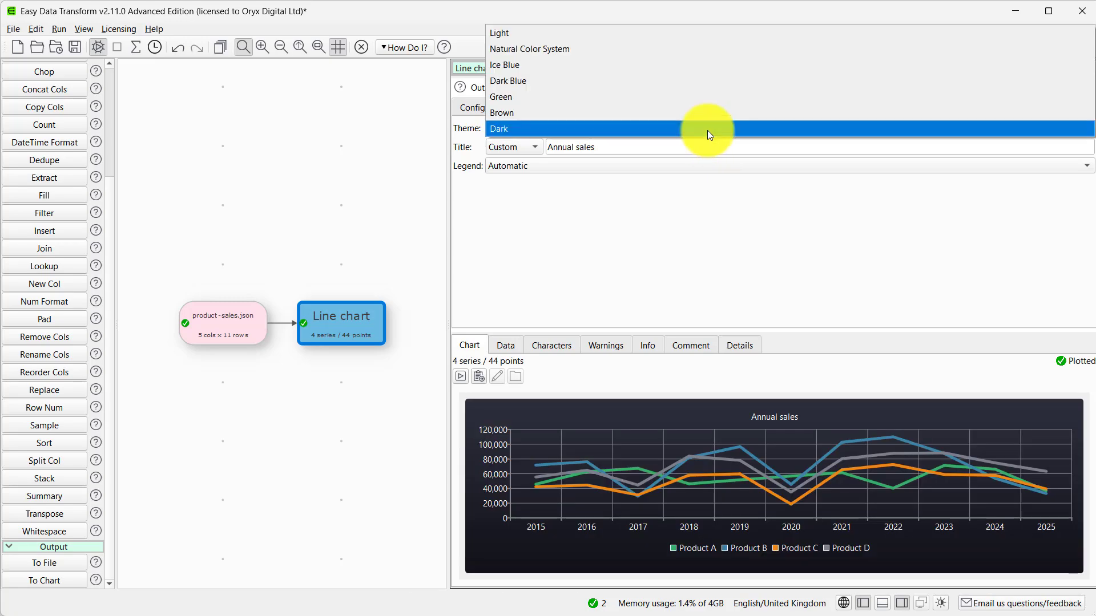
{"action": "left_click", "coordinate": [636, 38]}
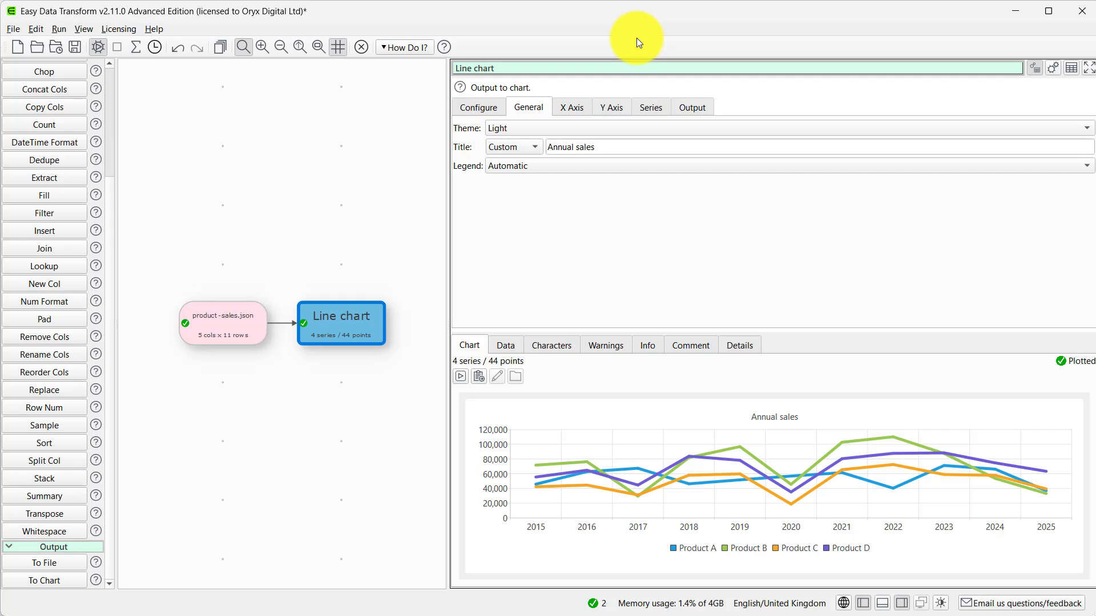
Try the Smooth Line chart type for the product sales and settle on Area
{"action": "left_click", "coordinate": [489, 107]}
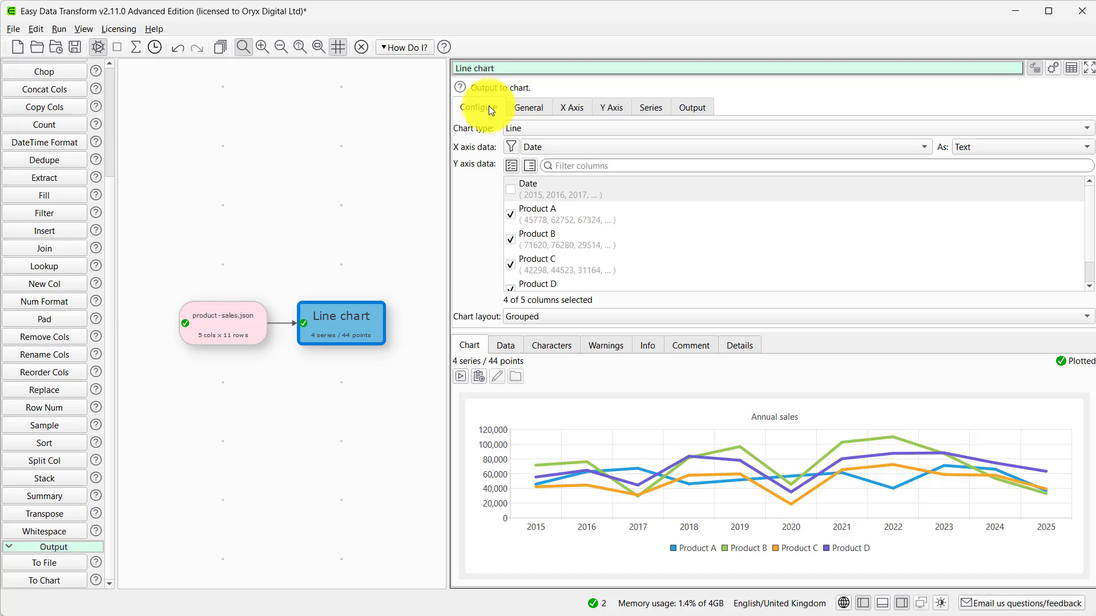
{"action": "left_click", "coordinate": [509, 127]}
{"action": "left_click", "coordinate": [520, 138]}
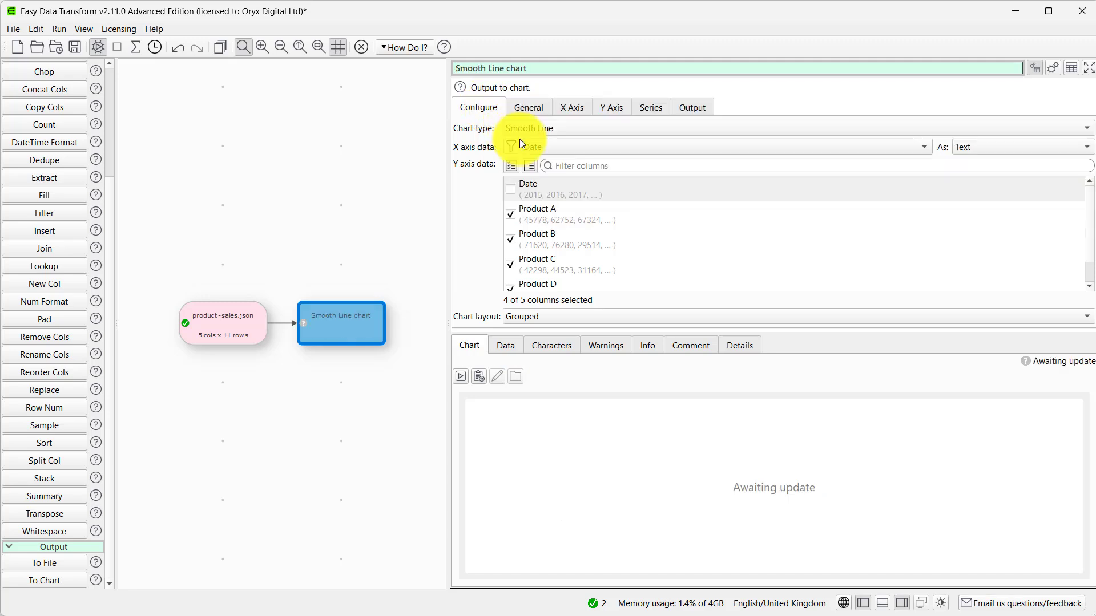
{"action": "left_click", "coordinate": [533, 131]}
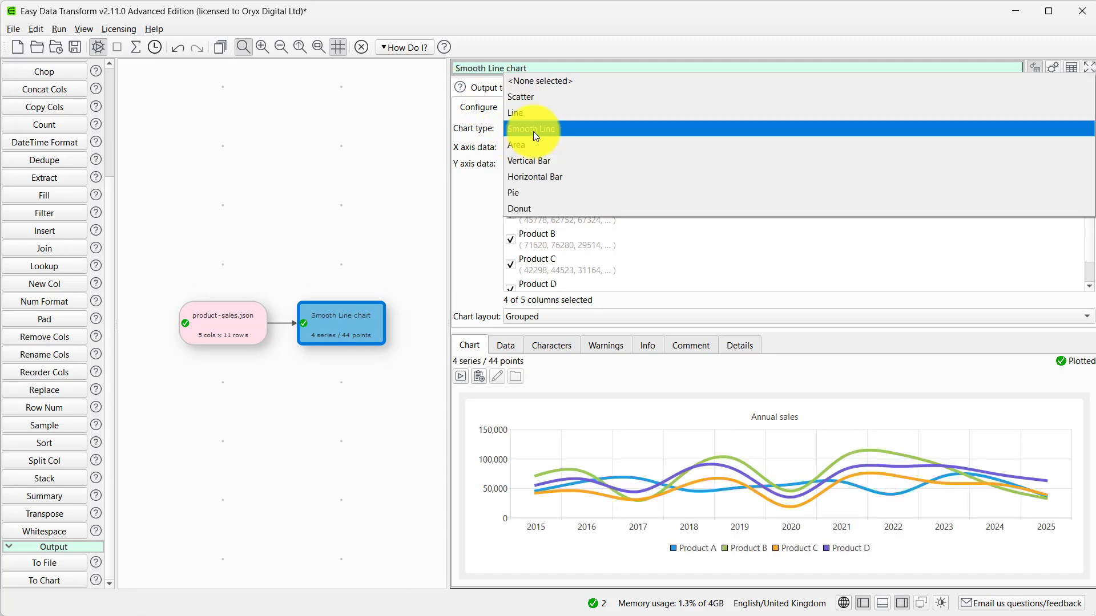
{"action": "left_click", "coordinate": [532, 139]}
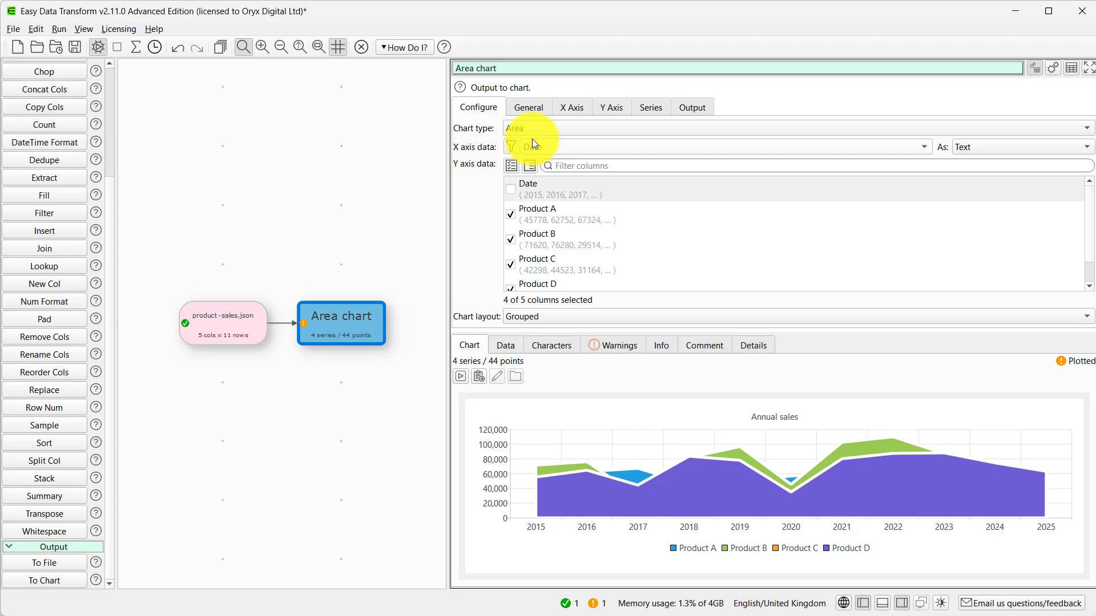
Try the Stacked layout for the area chart, and settle on Faceted, viewing the product charts enlarged
{"action": "left_click", "coordinate": [521, 312]}
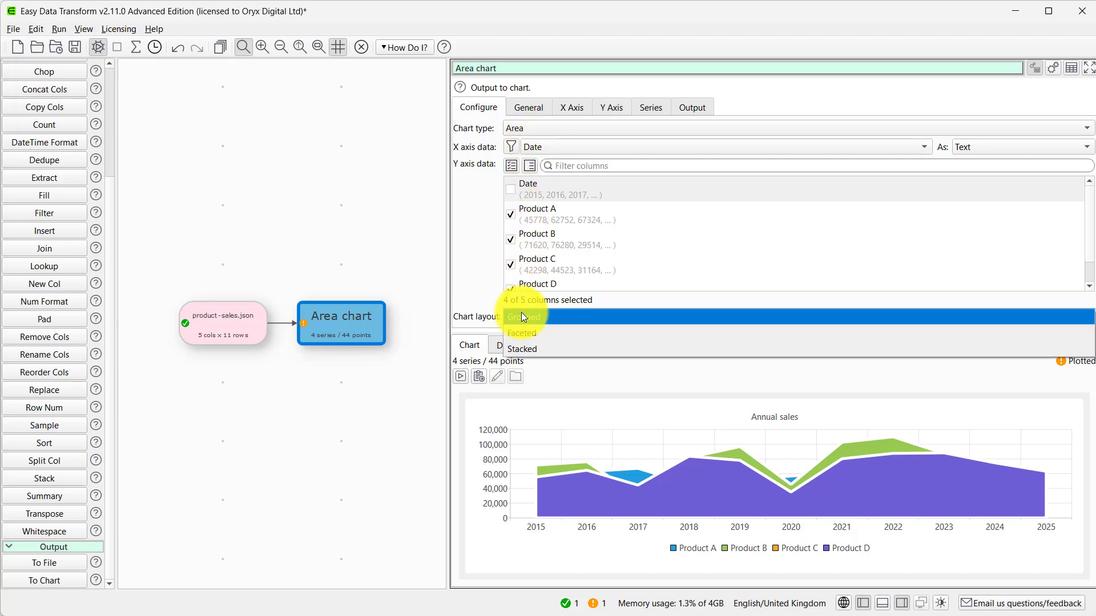
{"action": "left_click", "coordinate": [521, 345]}
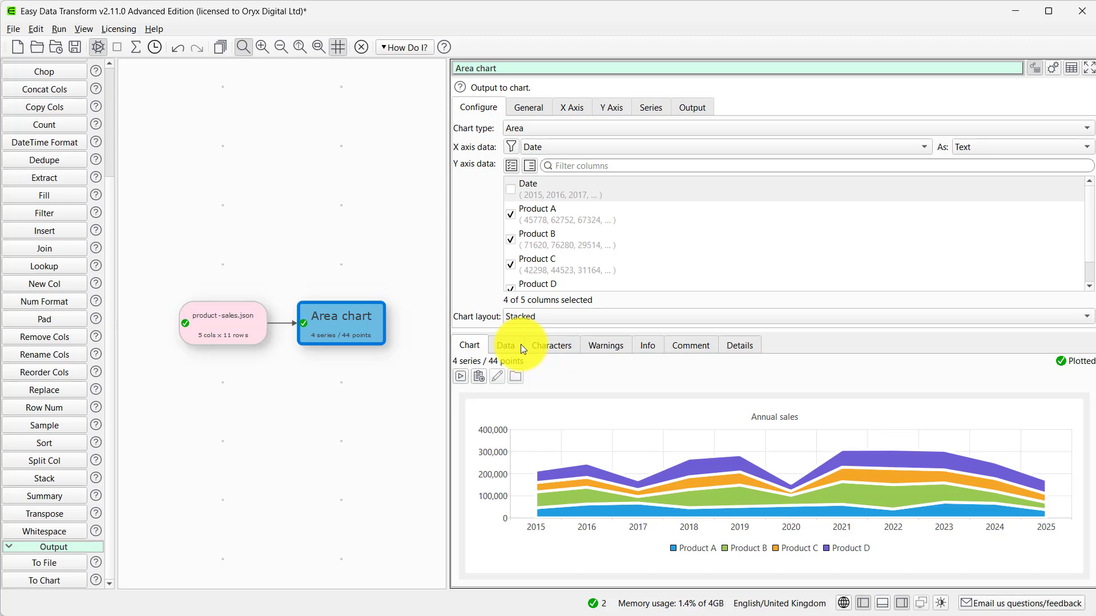
{"action": "left_click", "coordinate": [549, 316]}
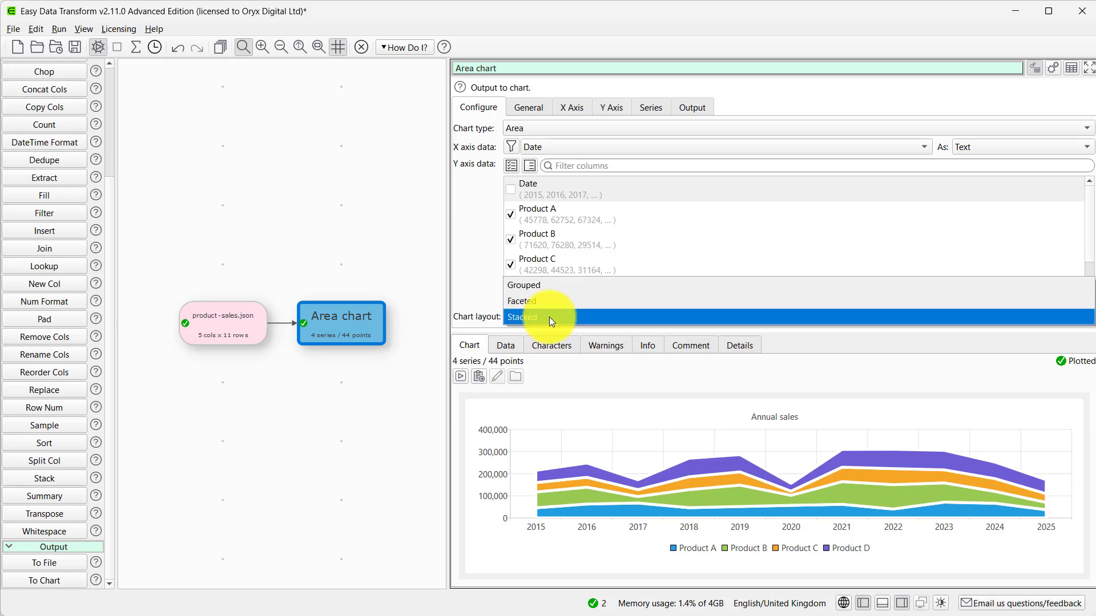
{"action": "left_click", "coordinate": [548, 302]}
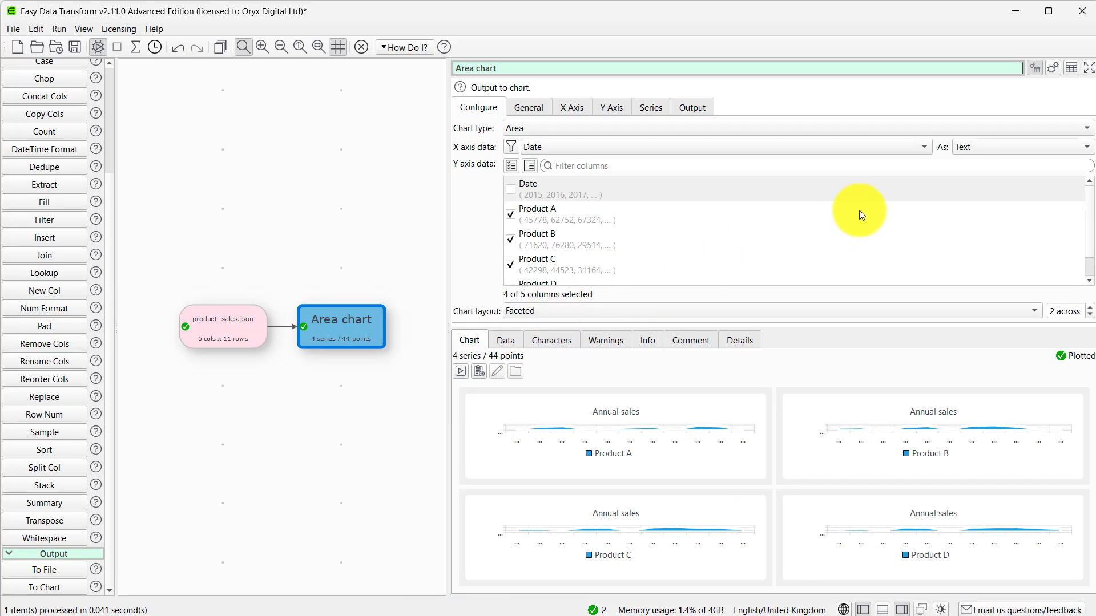
{"action": "left_click", "coordinate": [1069, 69]}
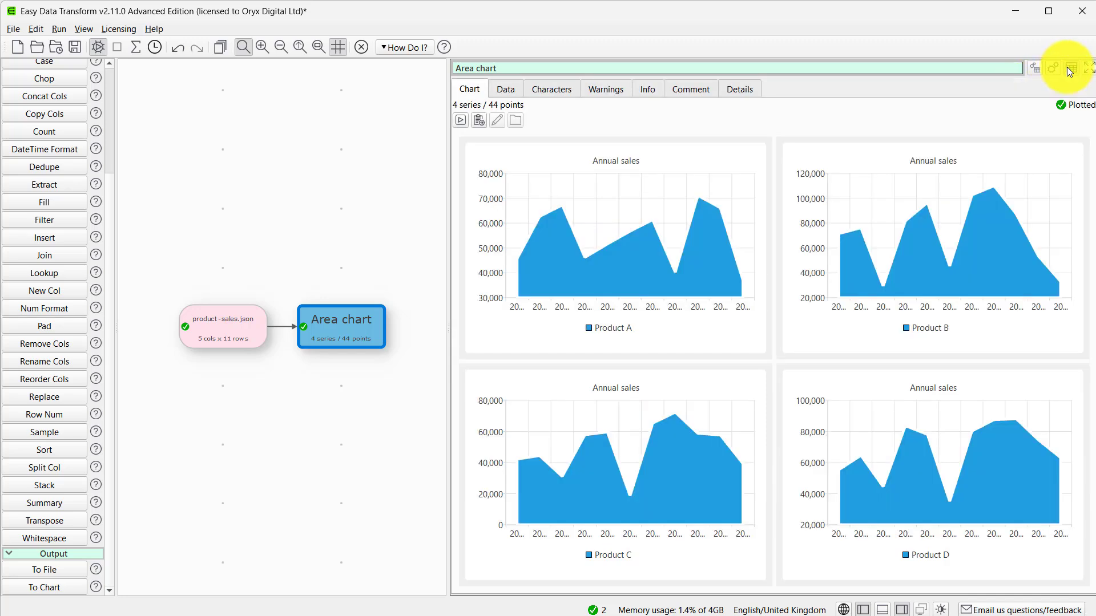
{"action": "left_click", "coordinate": [1032, 67]}
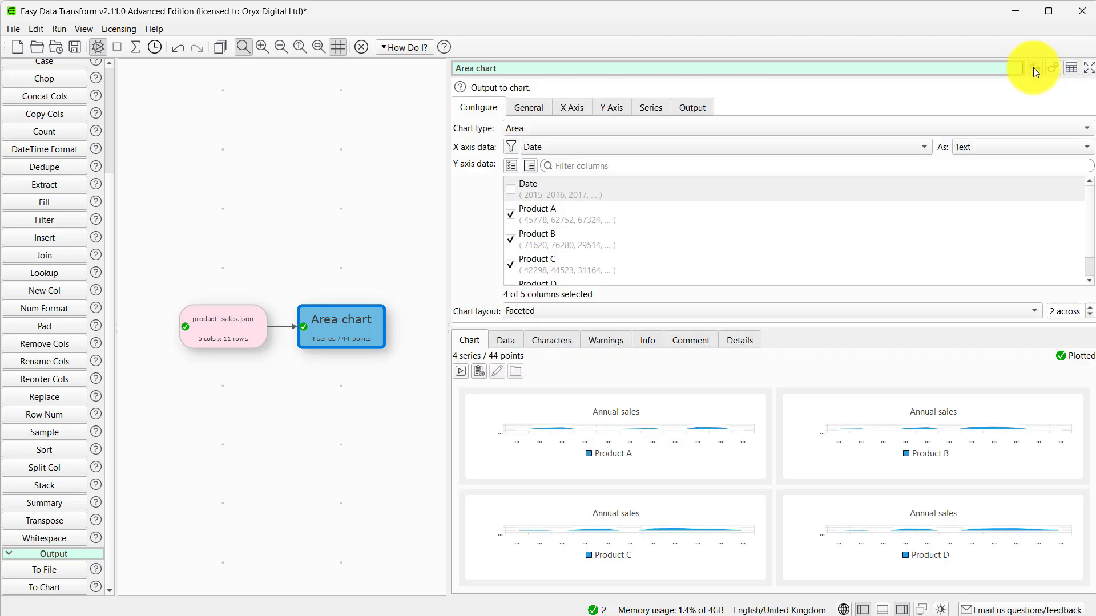
Set the X axis label angle to 90 degrees and view the faceted area charts enlarged
{"action": "left_click", "coordinate": [559, 112]}
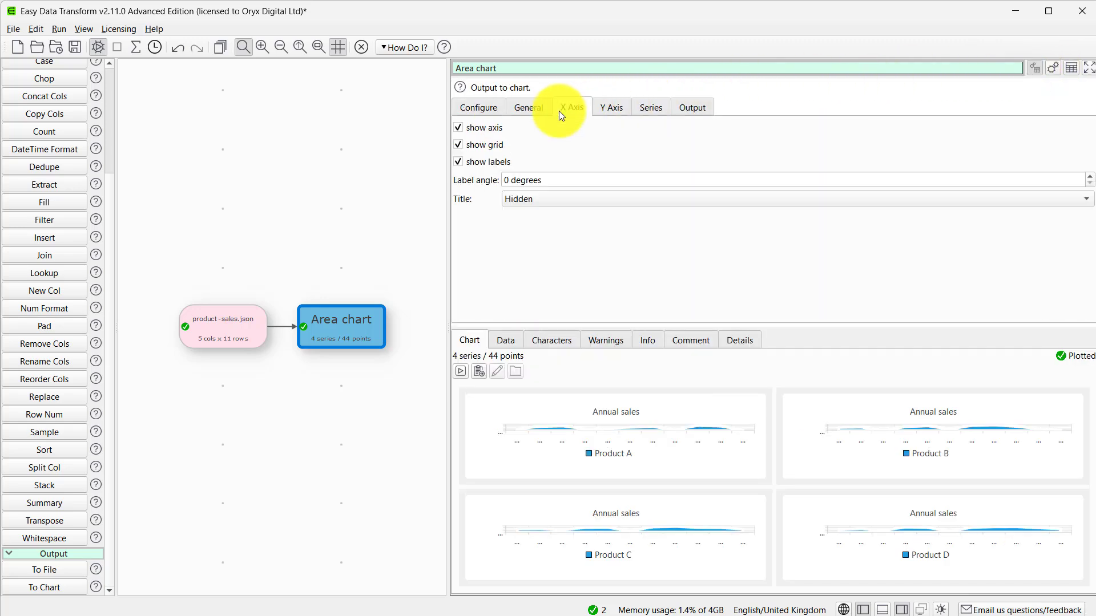
{"action": "left_click", "coordinate": [1088, 178]}
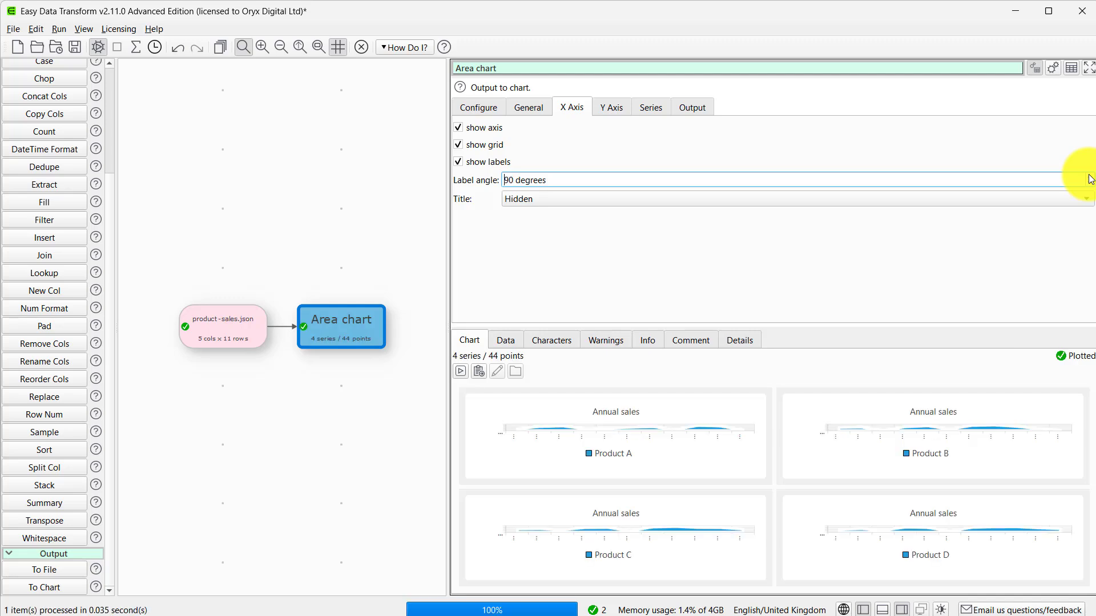
{"action": "left_click", "coordinate": [1067, 69]}
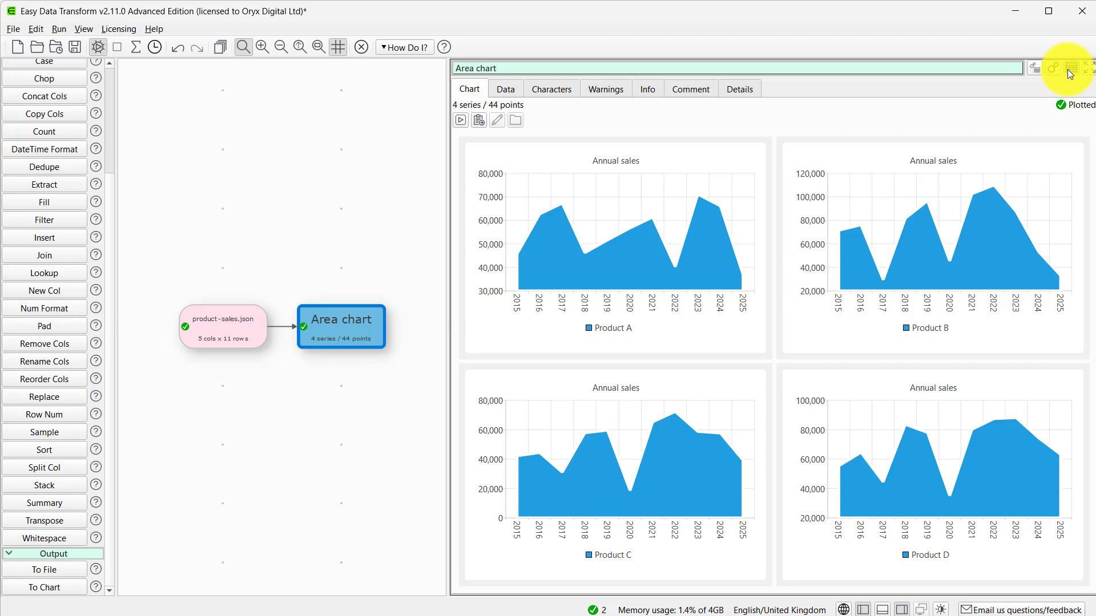
{"action": "left_click", "coordinate": [1034, 68]}
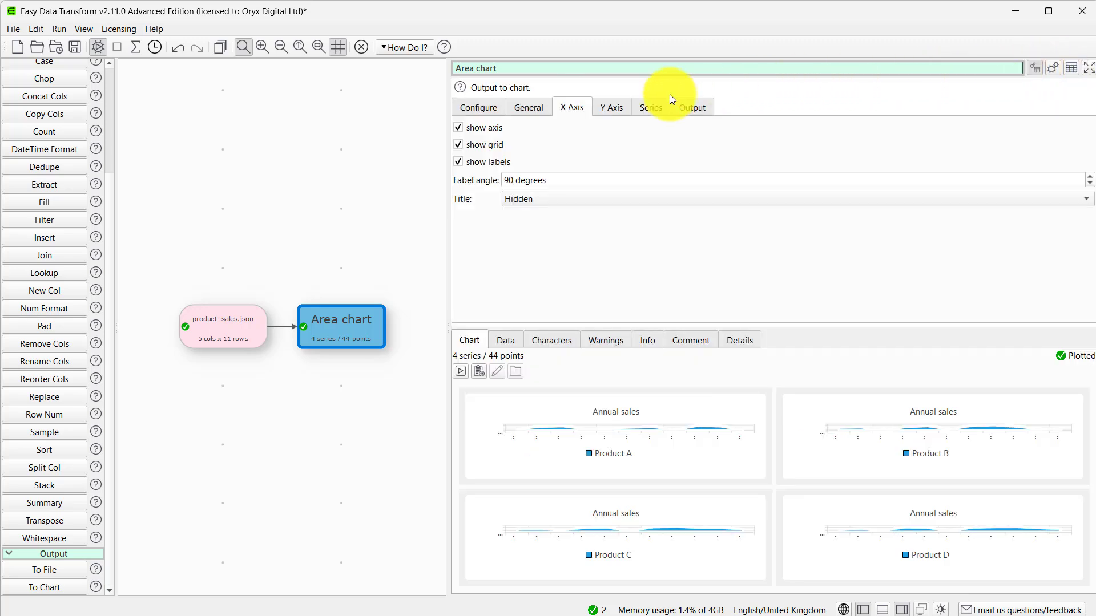
{"action": "left_click", "coordinate": [475, 109]}
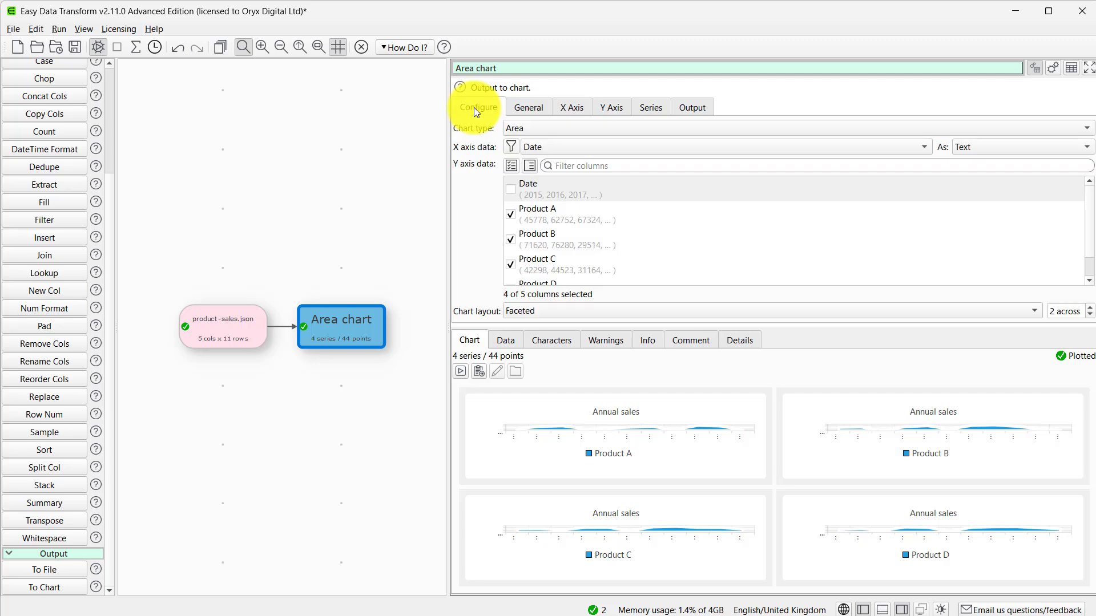
Change the product sales chart type to Vertical Bar and view the faceted charts enlarged
{"action": "left_click", "coordinate": [518, 127]}
{"action": "left_click", "coordinate": [522, 143]}
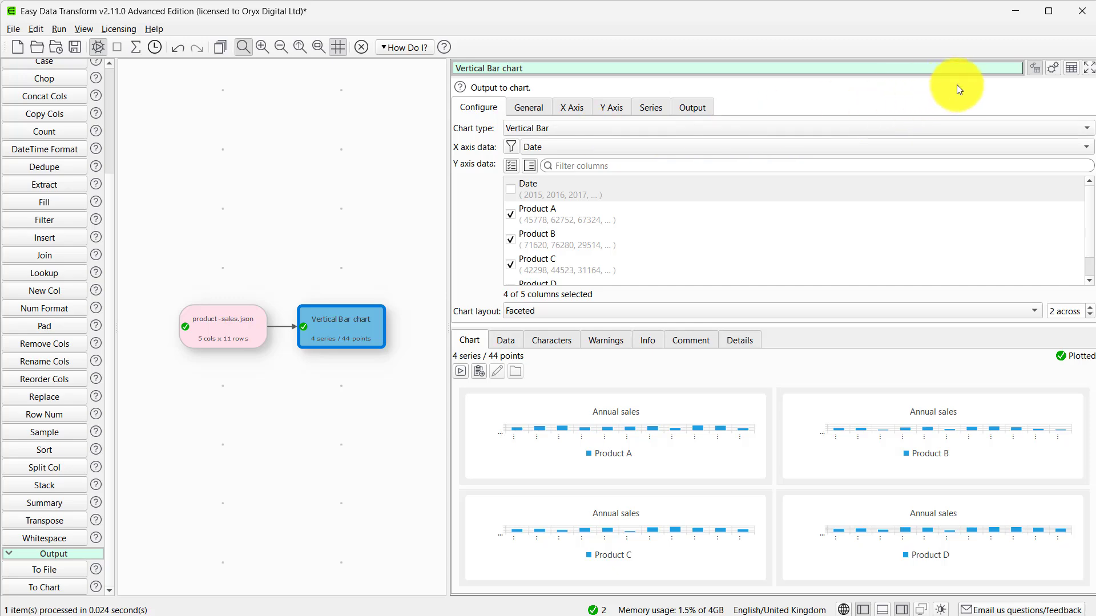
{"action": "left_click", "coordinate": [1053, 68]}
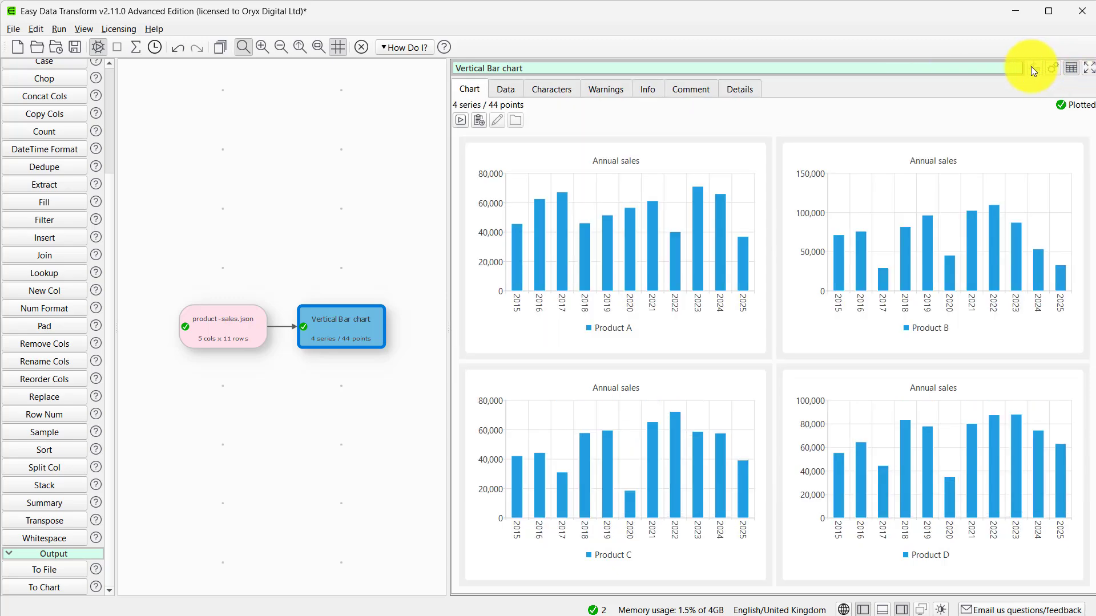
{"action": "left_click", "coordinate": [1030, 66]}
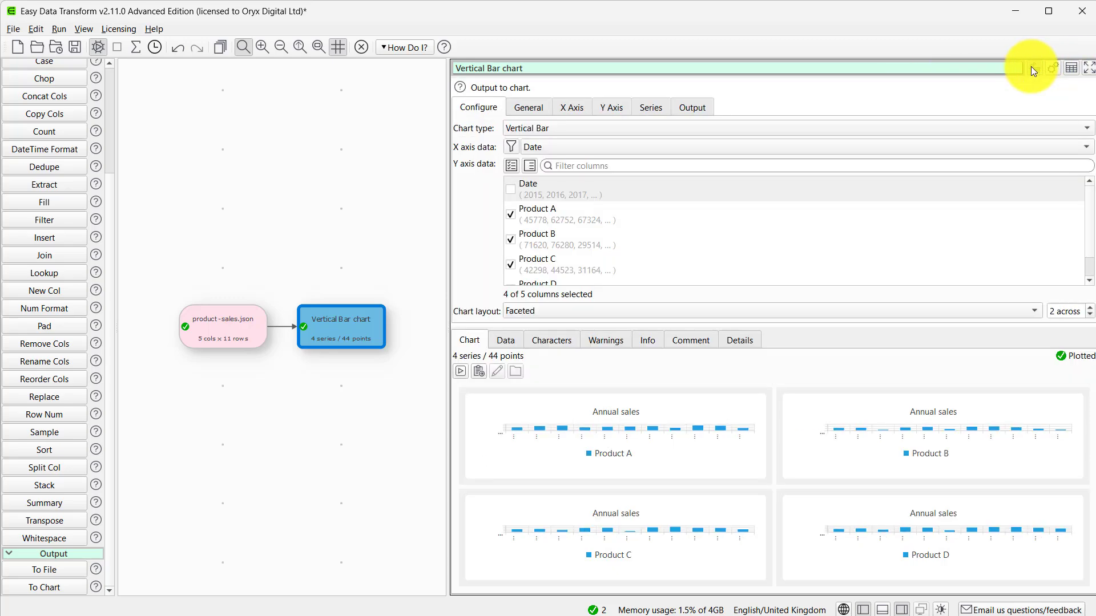
Try the Stacked layout for the vertical bar chart and settle on Grouped
{"action": "left_click", "coordinate": [710, 306]}
{"action": "left_click", "coordinate": [704, 323]}
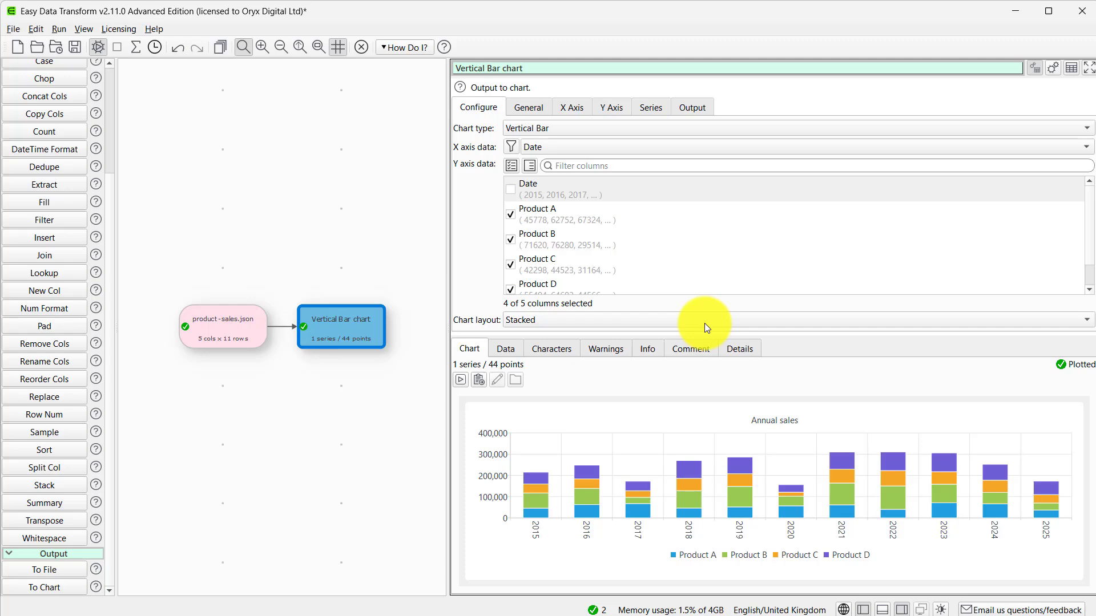
{"action": "left_click", "coordinate": [704, 322]}
{"action": "left_click", "coordinate": [720, 289]}
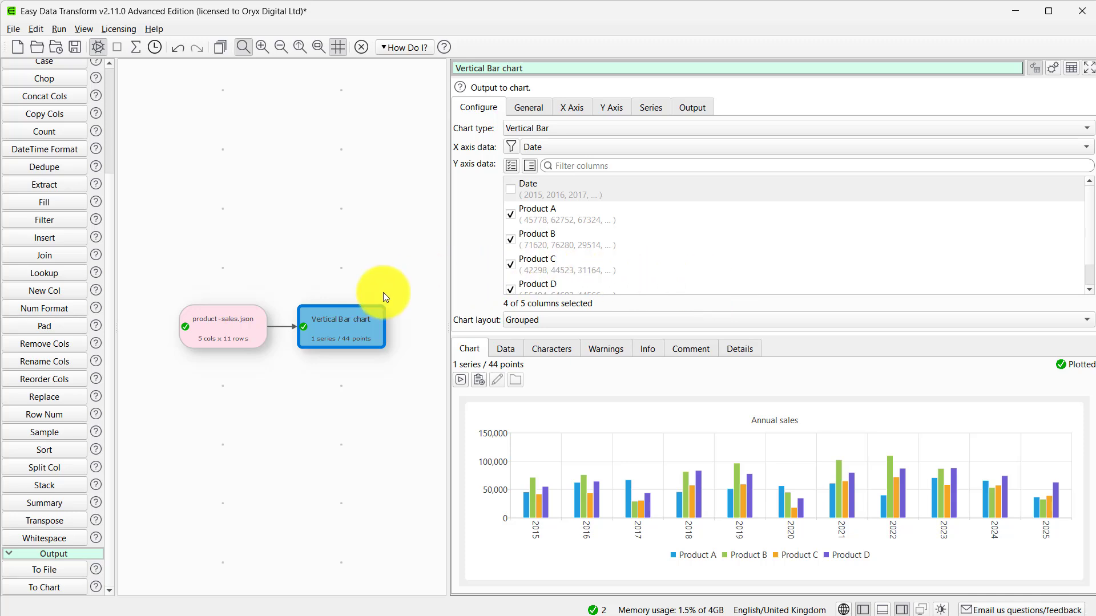
Insert a Filter transform on the connection between product-sales.json and the vertical bar chart
{"action": "left_click", "coordinate": [277, 328]}
{"action": "type", "text": "fi"}
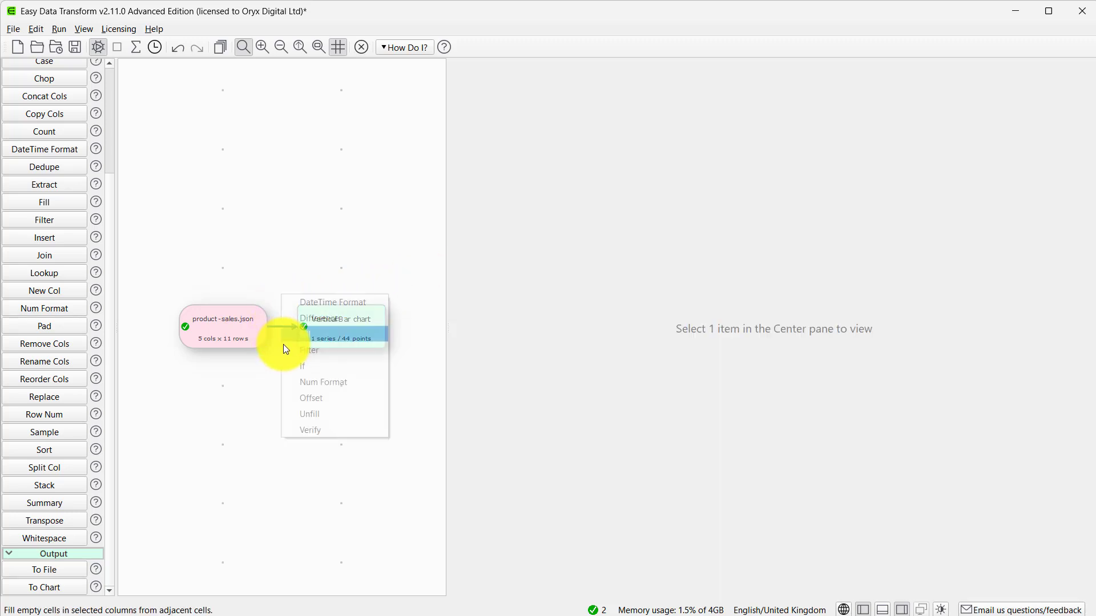
{"action": "type", "text": "lter"}
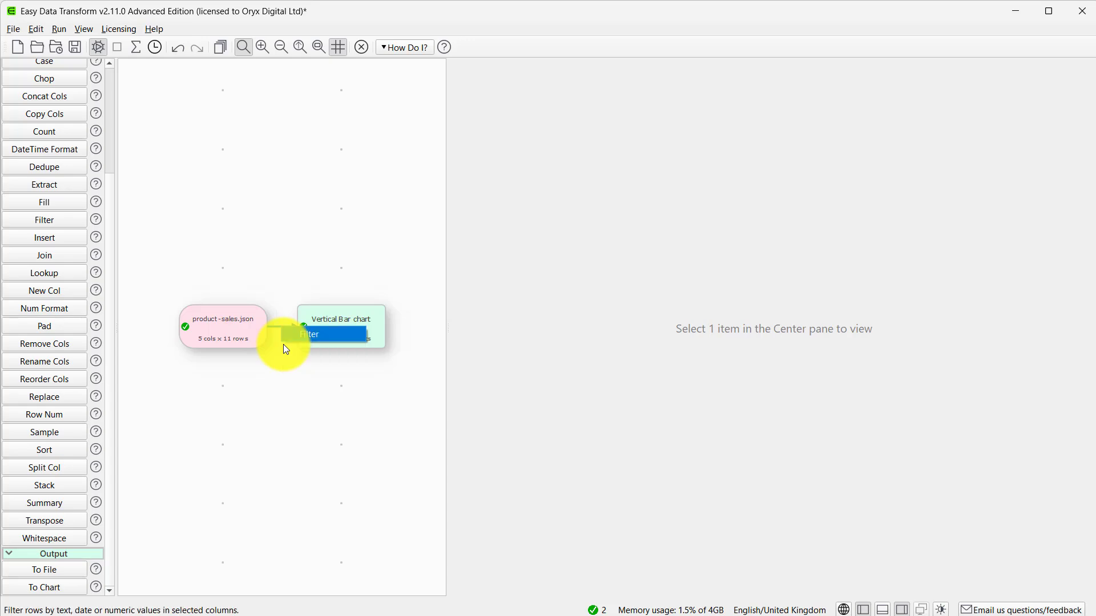
{"action": "key", "text": "Return"}
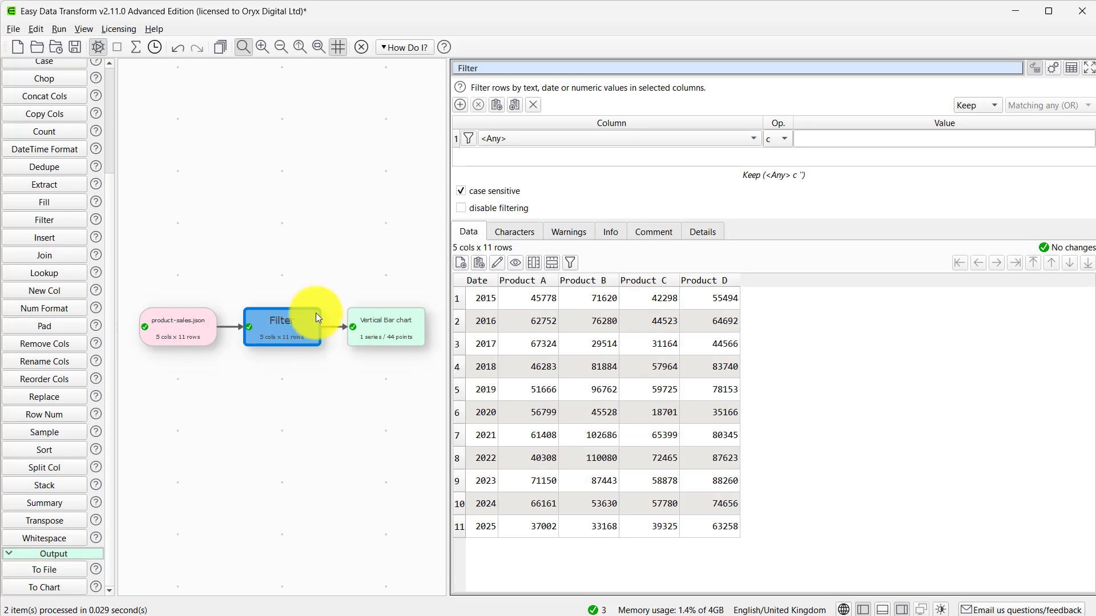
Set the filter to keep rows whose Date is greater than or equal to 2021
{"action": "left_click", "coordinate": [487, 138]}
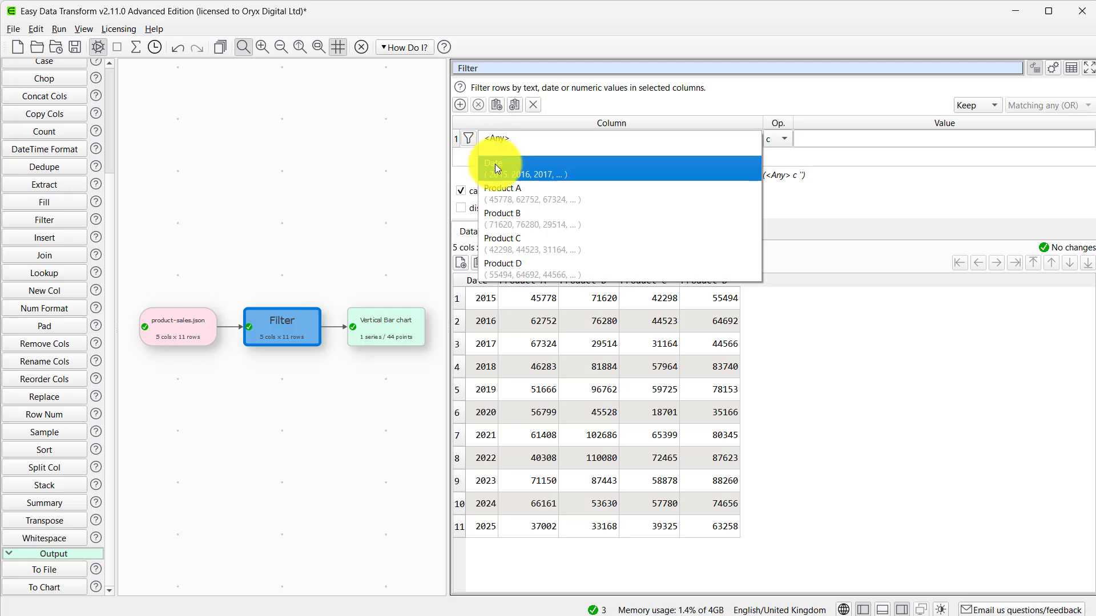
{"action": "left_click", "coordinate": [494, 163]}
{"action": "left_click", "coordinate": [787, 137]}
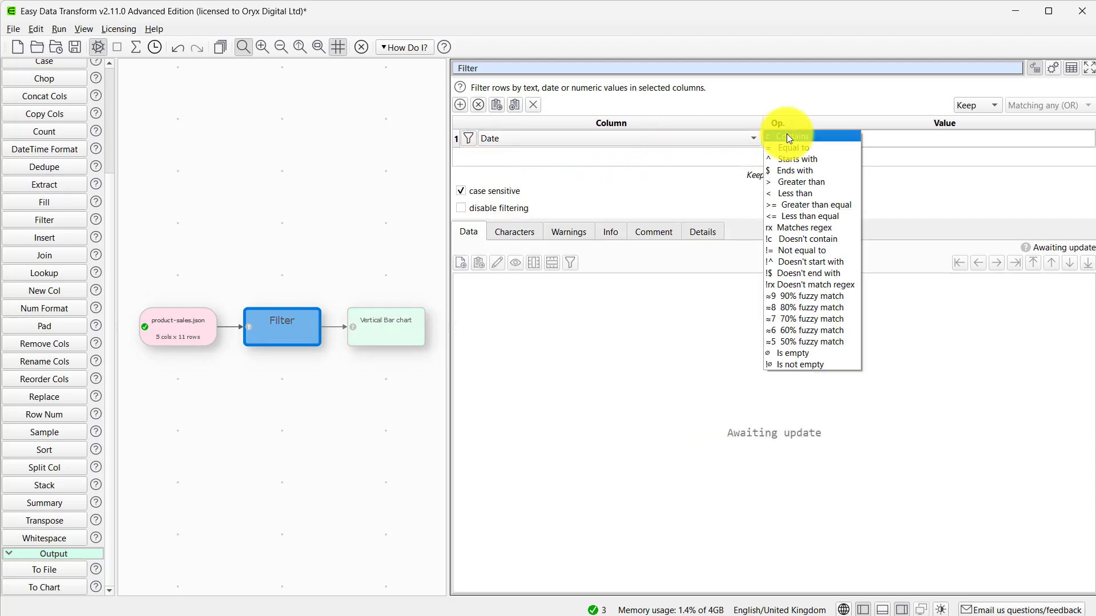
{"action": "left_click", "coordinate": [783, 206]}
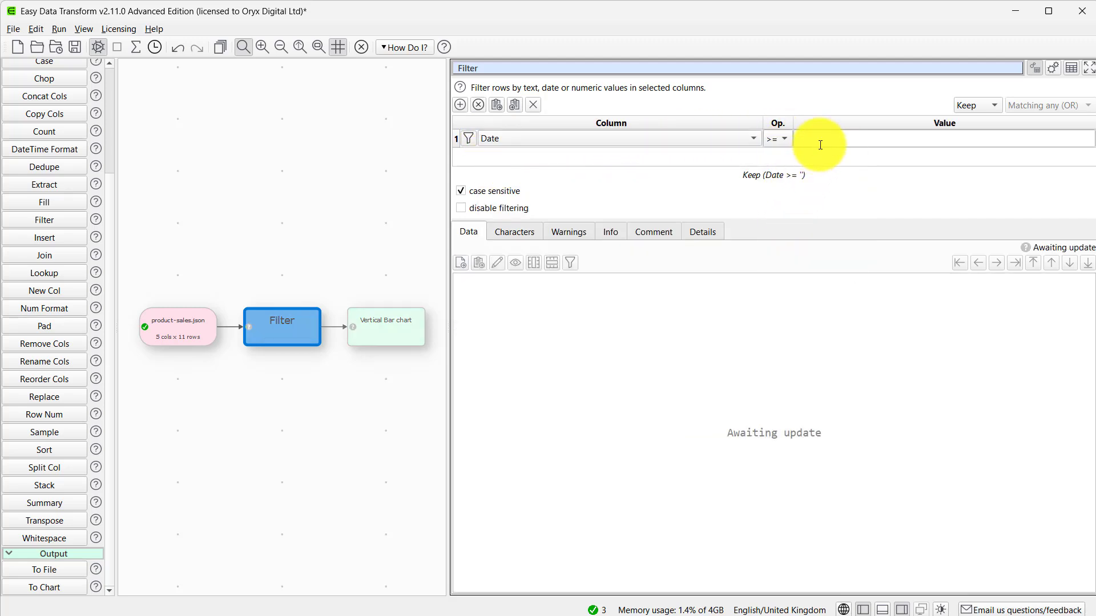
{"action": "left_click", "coordinate": [820, 144]}
{"action": "type", "text": "2021"}
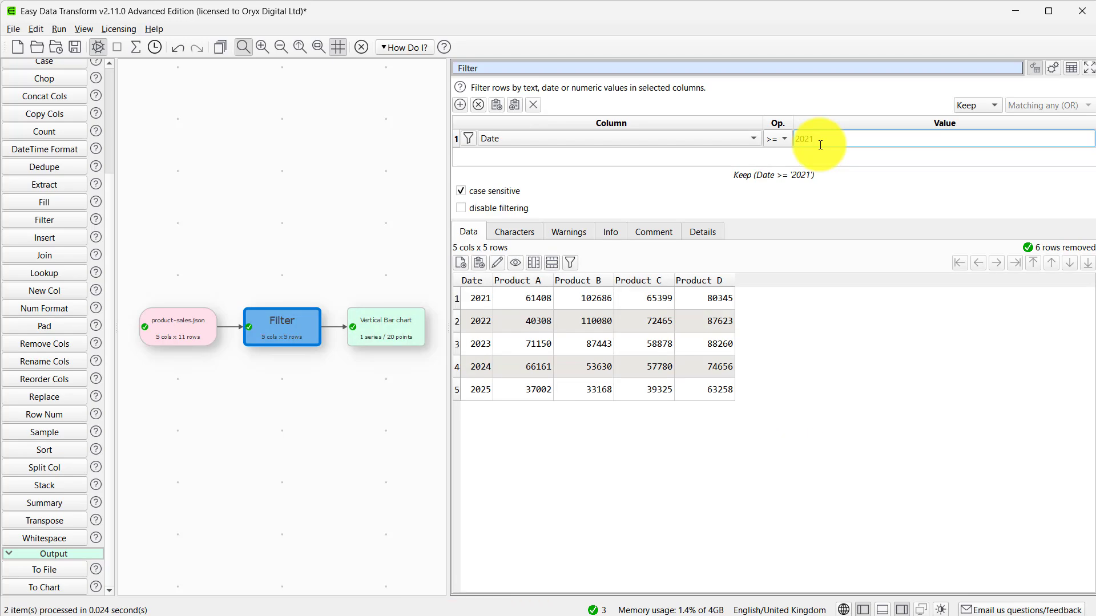
Try the Horizontal Bar type on the chart of the filtered sales and settle on Pie
{"action": "left_click", "coordinate": [424, 339]}
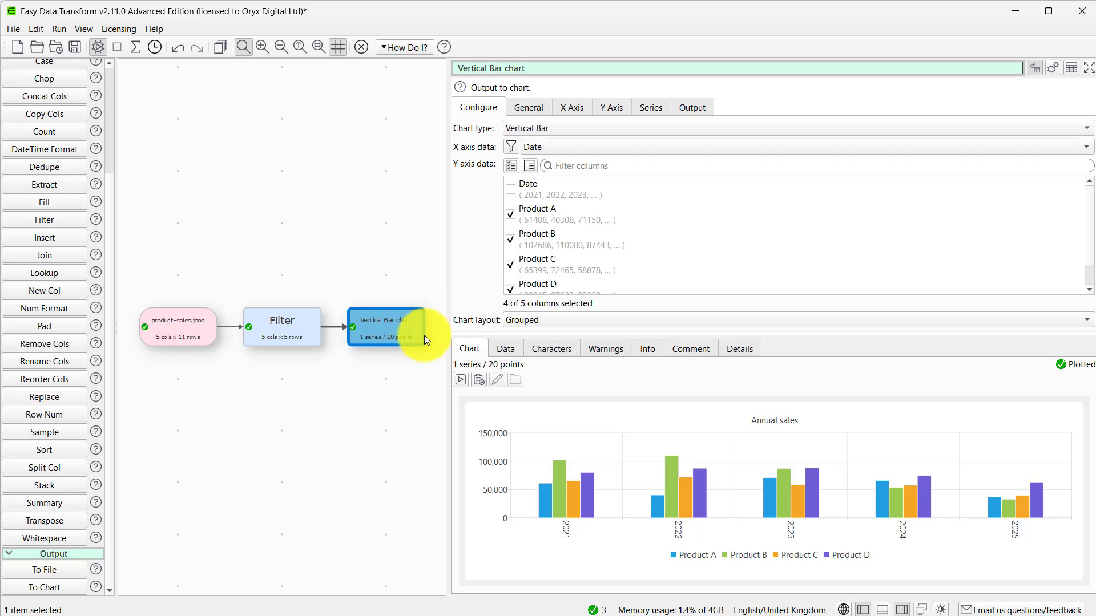
{"action": "left_click", "coordinate": [588, 130]}
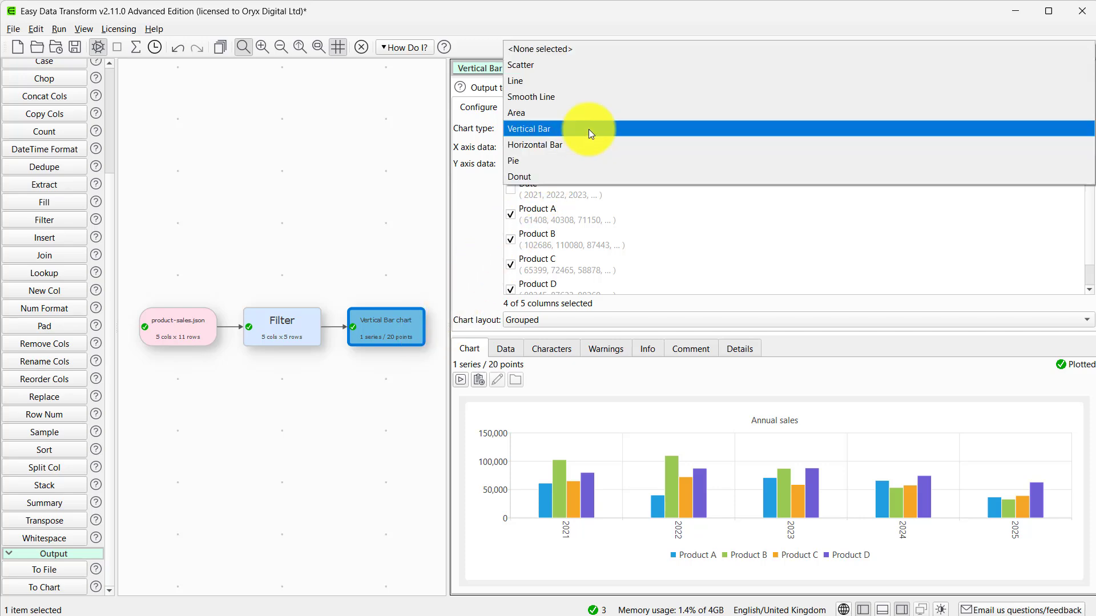
{"action": "left_click", "coordinate": [588, 144]}
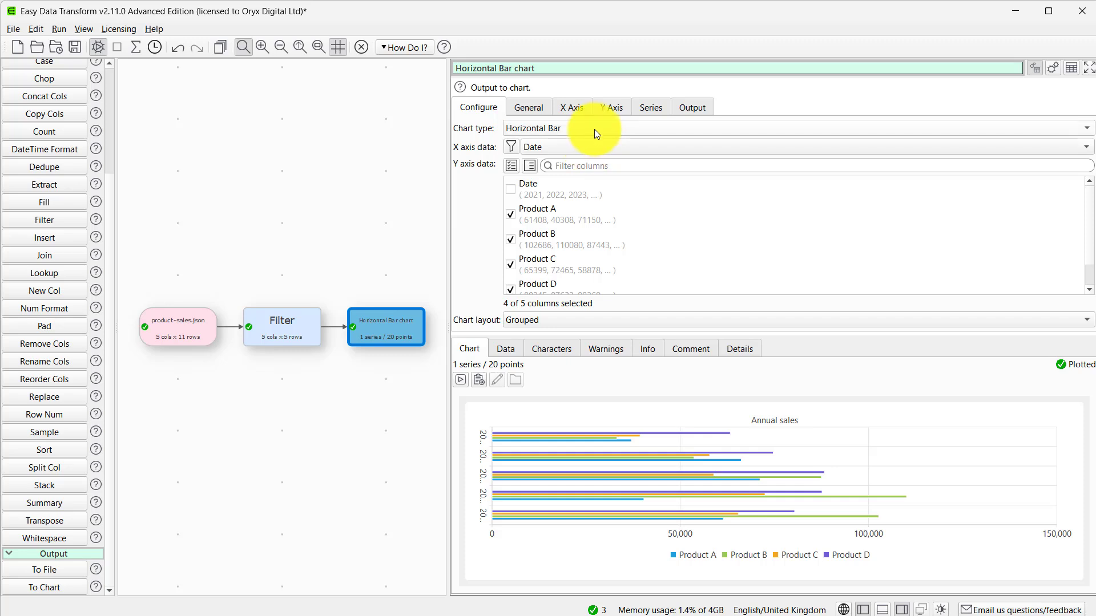
{"action": "left_click", "coordinate": [595, 129]}
{"action": "left_click", "coordinate": [591, 143]}
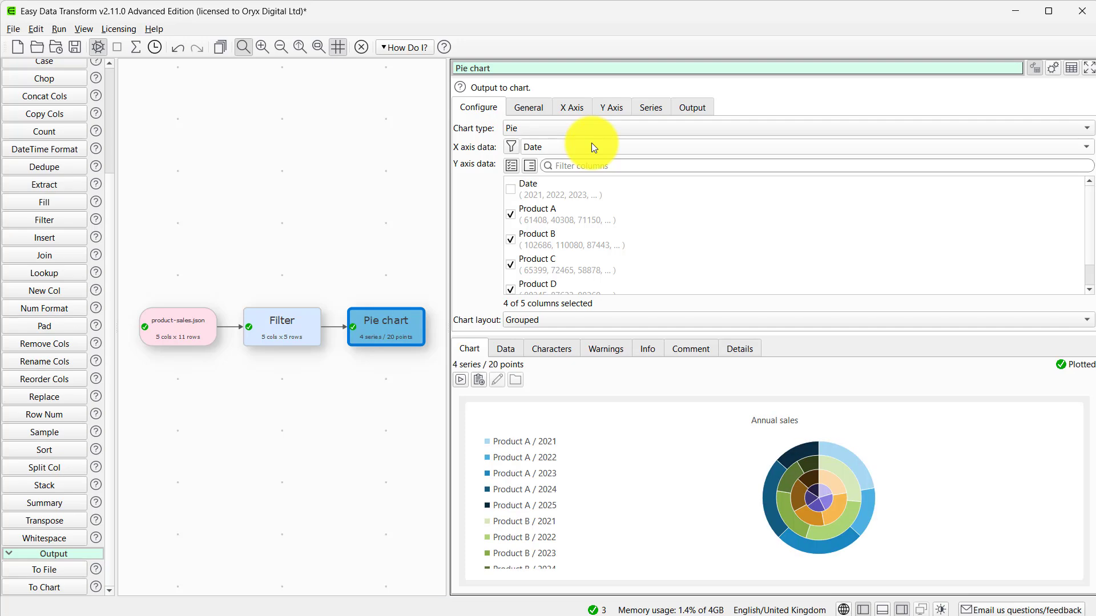
Set the pie chart's layout to Faceted and its title to Automatic, viewing the pies enlarged
{"action": "left_click", "coordinate": [535, 319]}
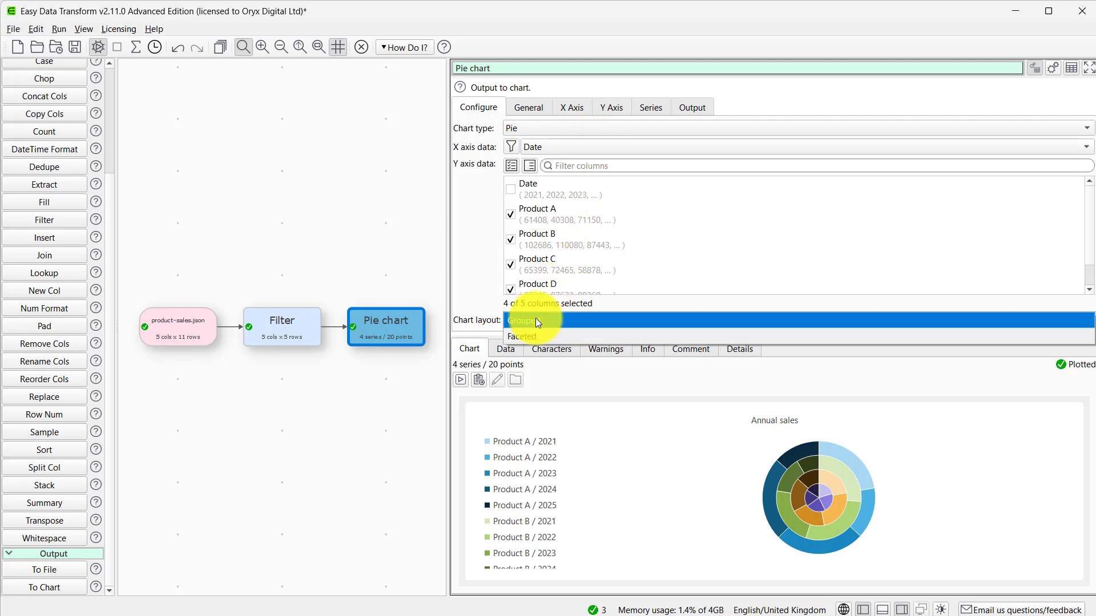
{"action": "left_click", "coordinate": [536, 333]}
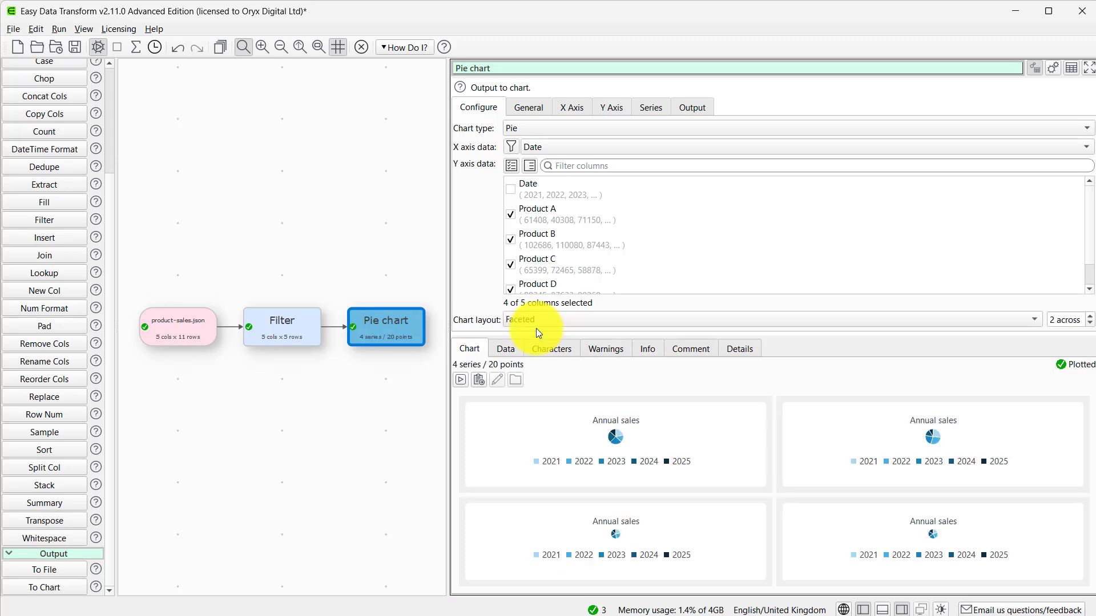
{"action": "left_click", "coordinate": [522, 113]}
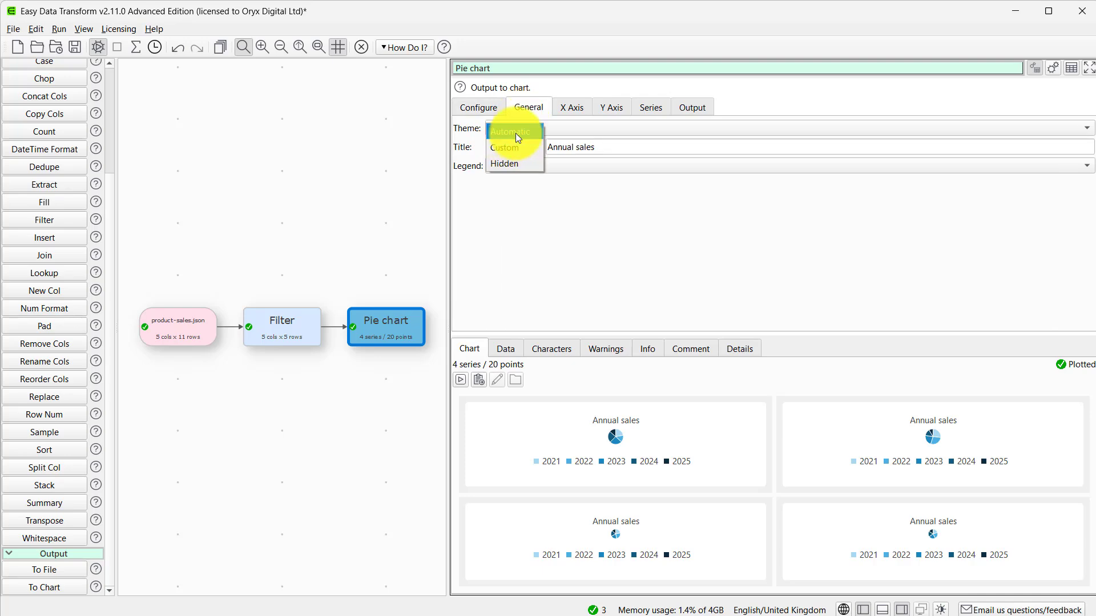
{"action": "left_click", "coordinate": [516, 132]}
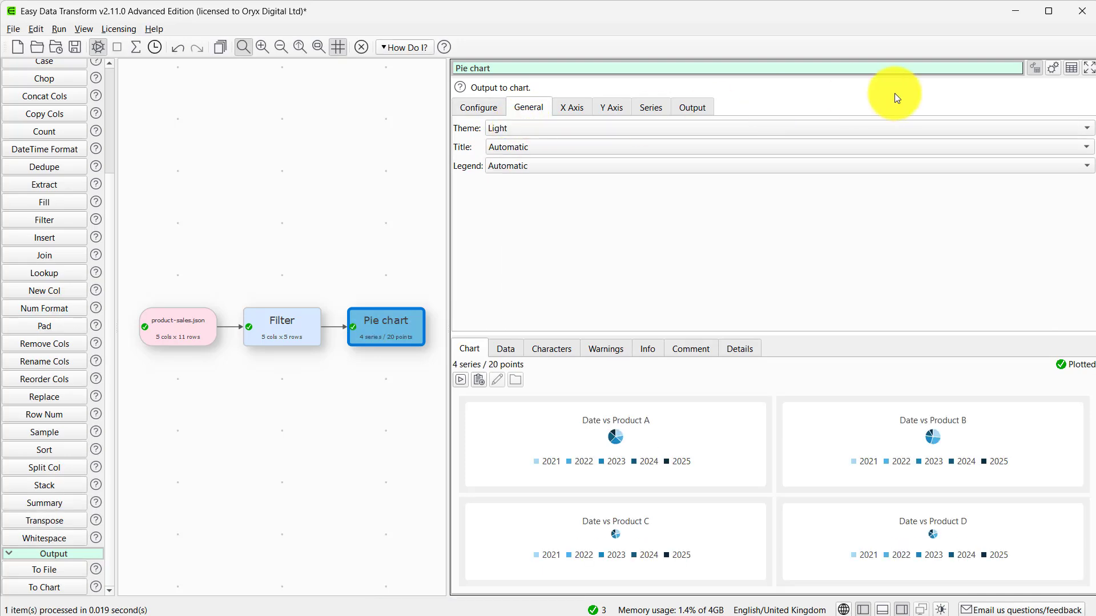
{"action": "left_click", "coordinate": [1067, 68]}
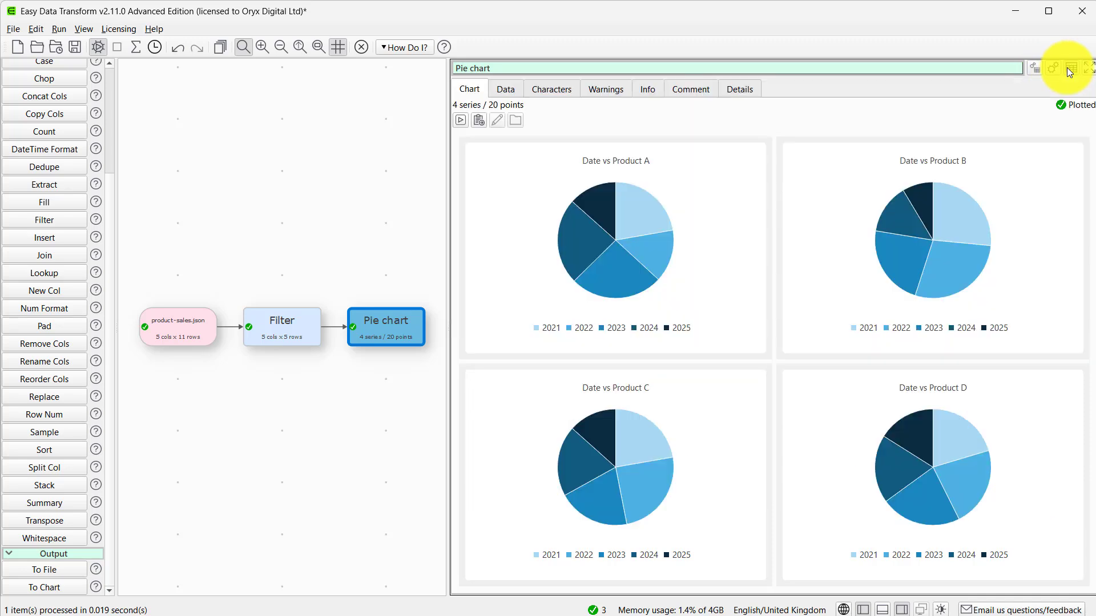
{"action": "left_click", "coordinate": [1033, 71]}
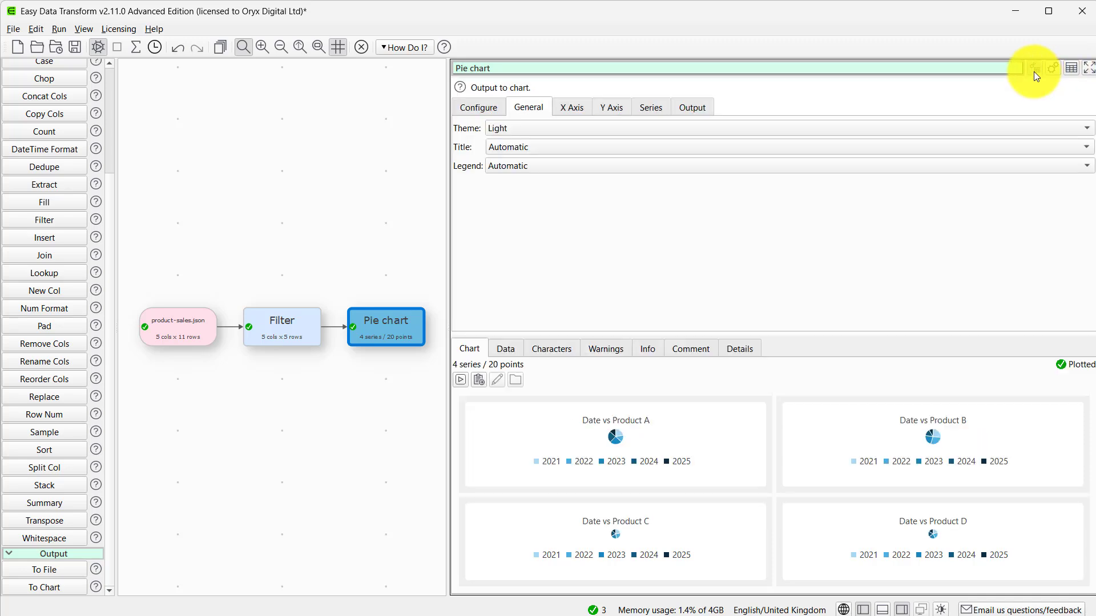
Change the chart type to Donut and view the faceted donut charts enlarged
{"action": "left_click", "coordinate": [481, 108]}
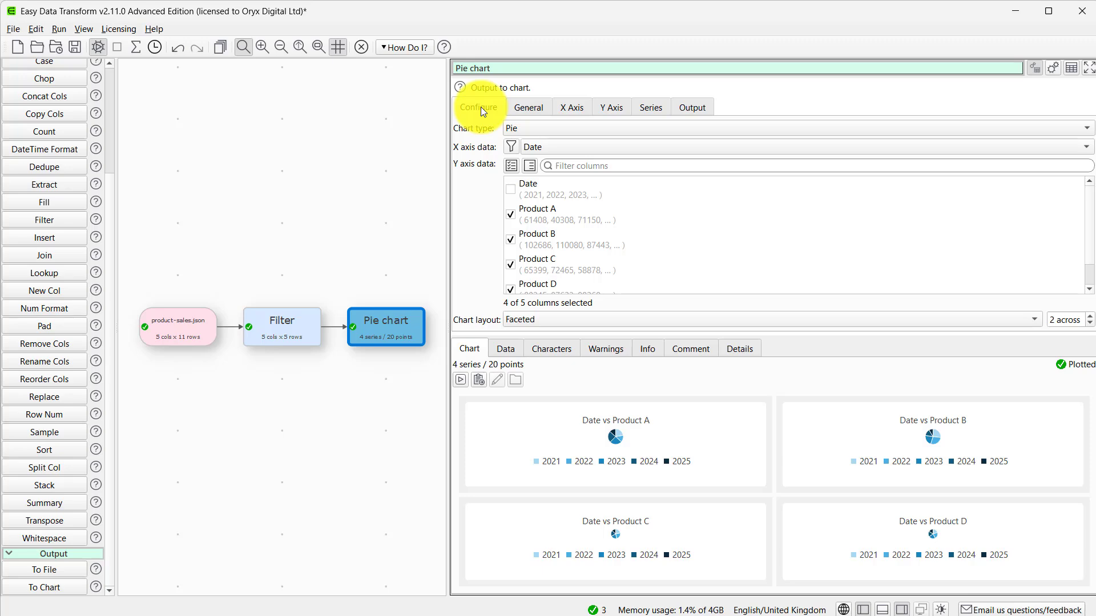
{"action": "left_click", "coordinate": [521, 126]}
{"action": "left_click", "coordinate": [519, 144]}
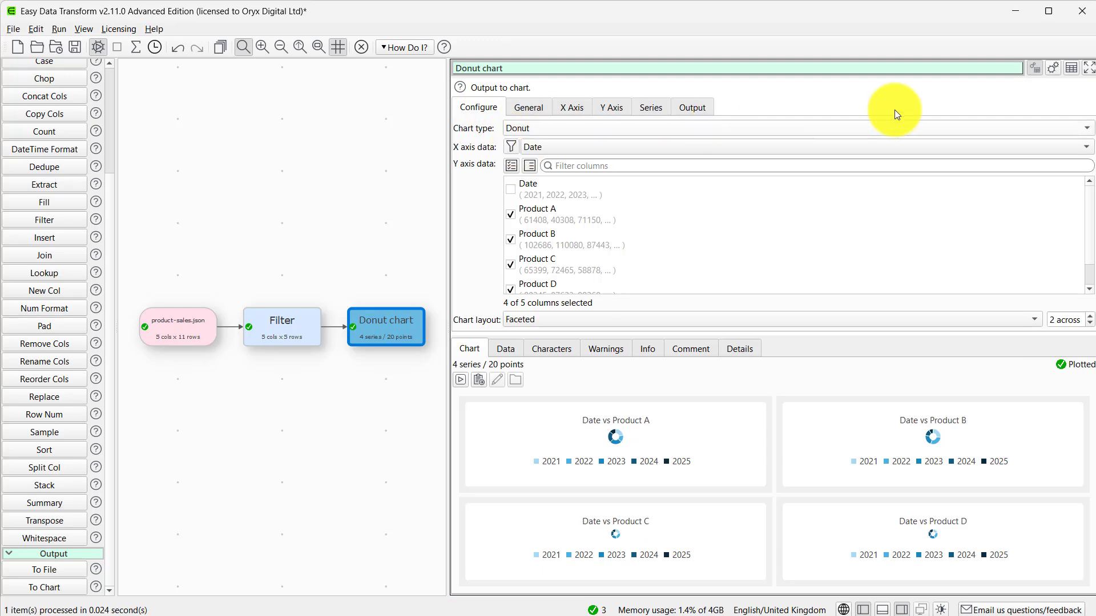
{"action": "left_click", "coordinate": [1068, 72]}
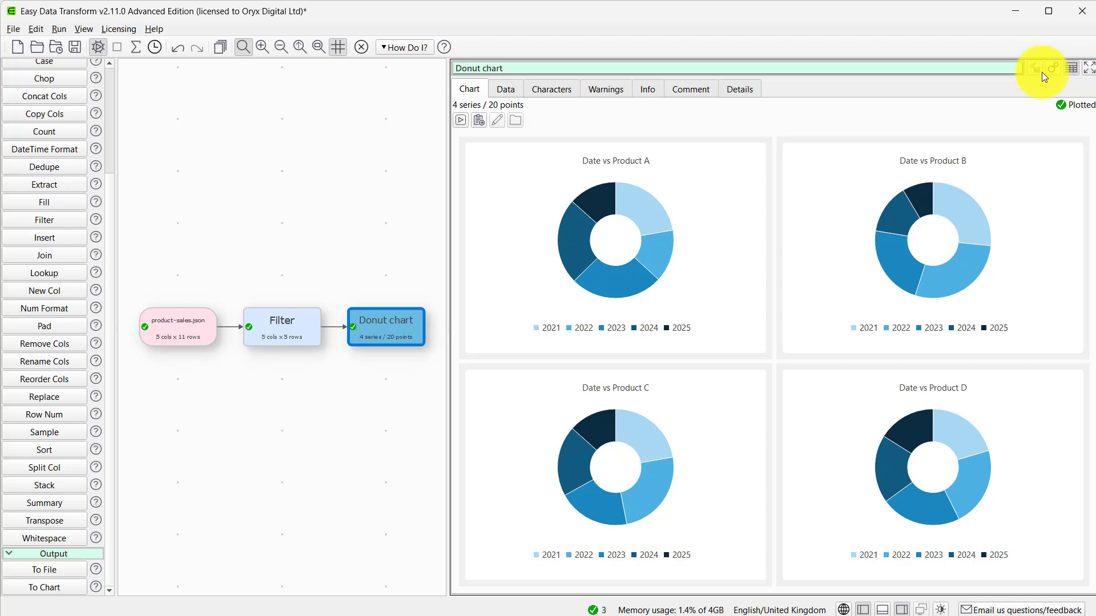
Start a new, empty transform document
{"action": "left_click", "coordinate": [14, 47]}
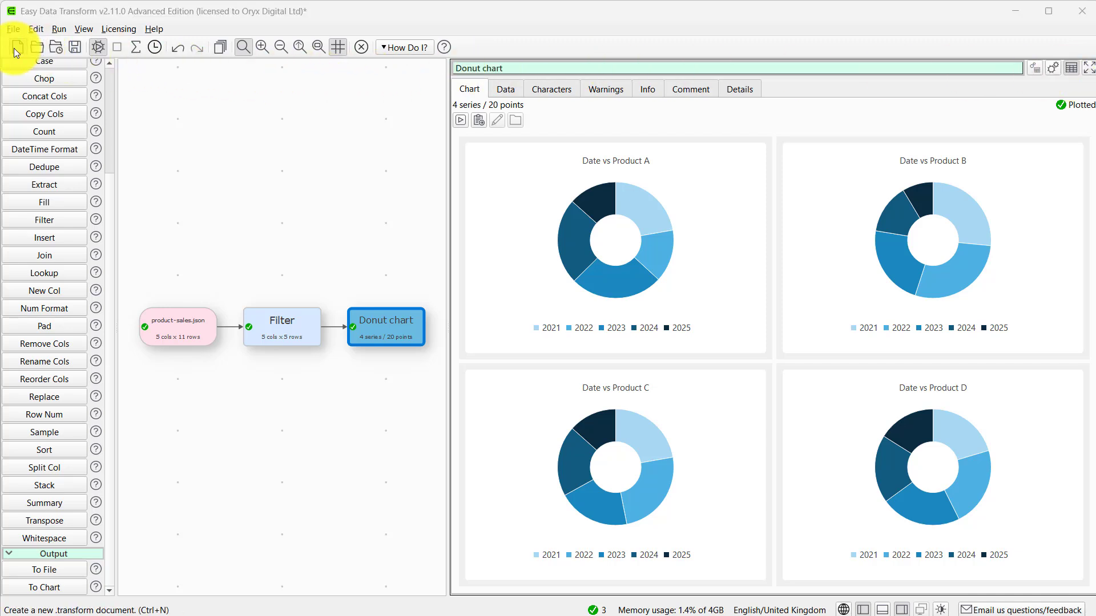
{"action": "left_click", "coordinate": [549, 337]}
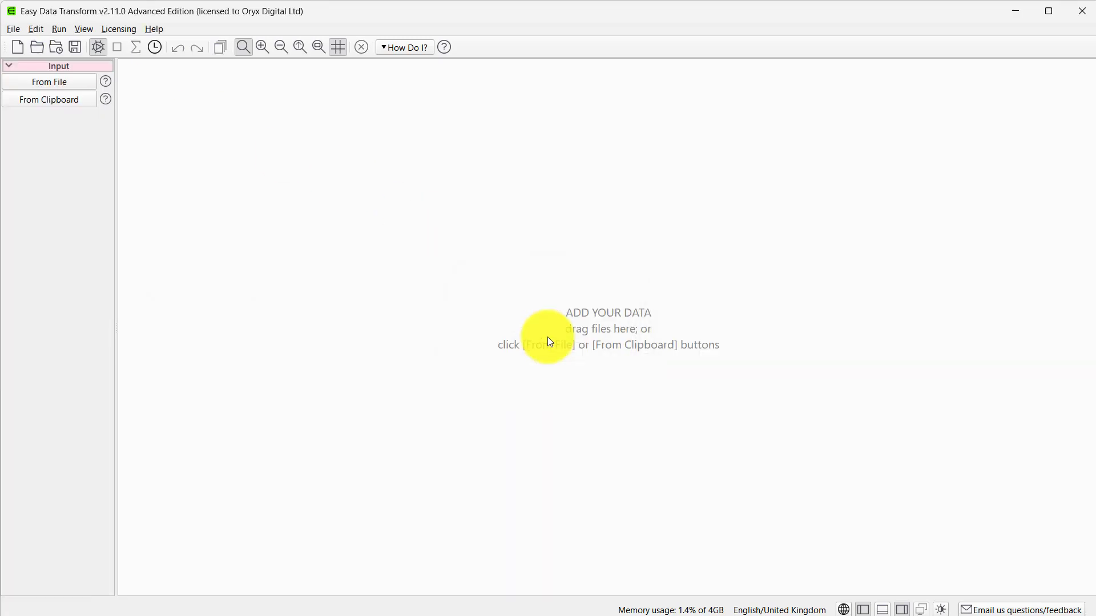
Look over weight-vs-height.csv in Notepad++, close it, and add the file as input to the new Easy Data Transform document
{"action": "key", "text": "alt+Tab"}
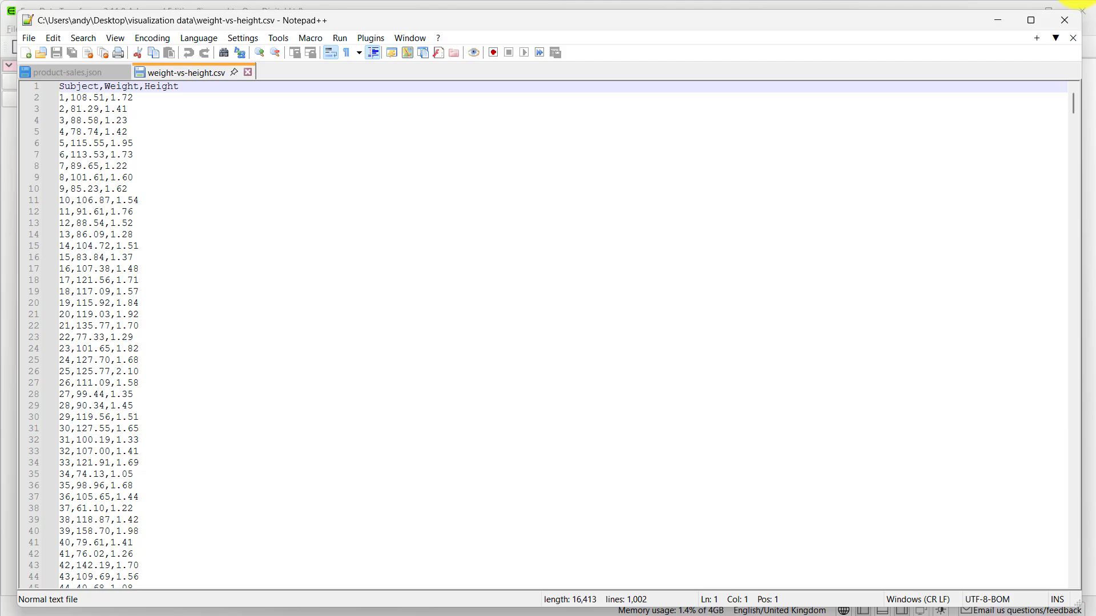
{"action": "left_click", "coordinate": [1071, 18]}
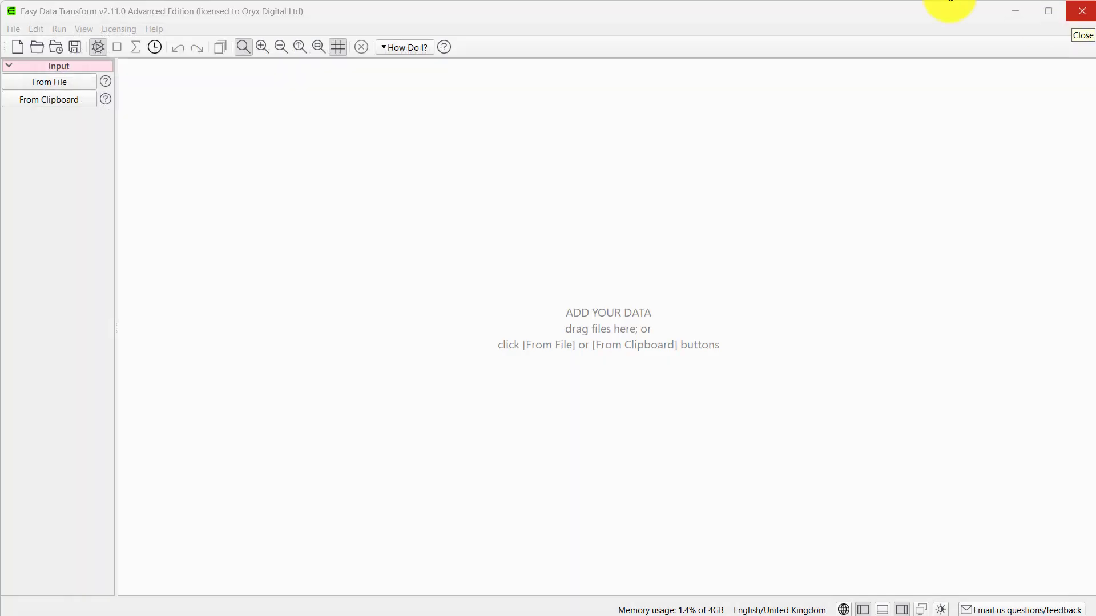
{"action": "left_click_drag", "start_coordinate": [190, 83], "coordinate": [428, 259]}
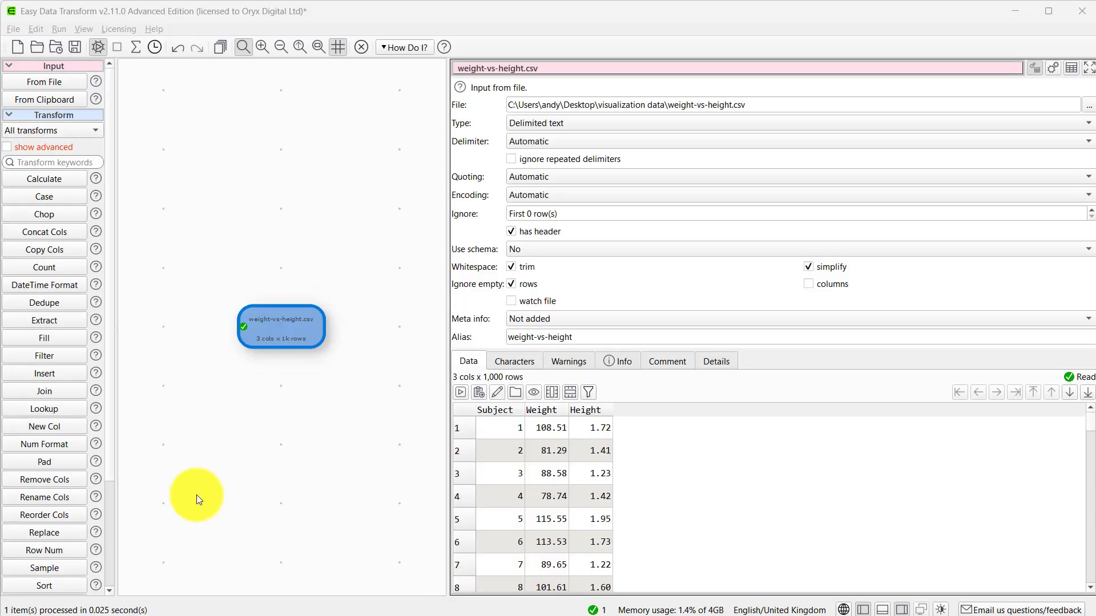
Add a chart output to weight-vs-height.csv and configure it as a Scatter chart with Weight on the X axis and Height on the Y axis
{"action": "left_click", "coordinate": [110, 576]}
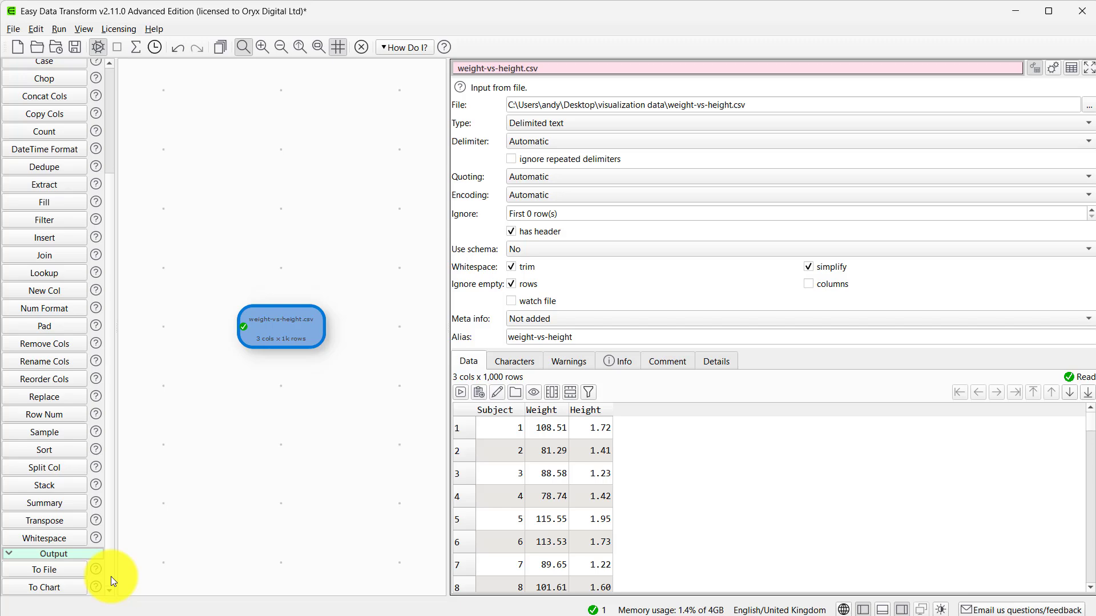
{"action": "left_click", "coordinate": [56, 586]}
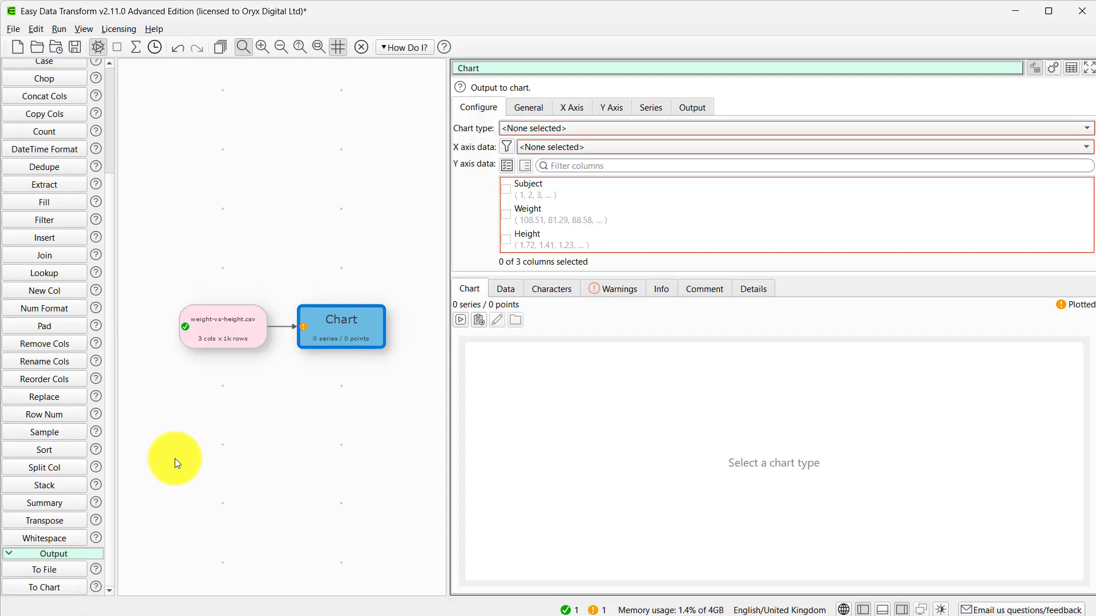
{"action": "left_click", "coordinate": [519, 127]}
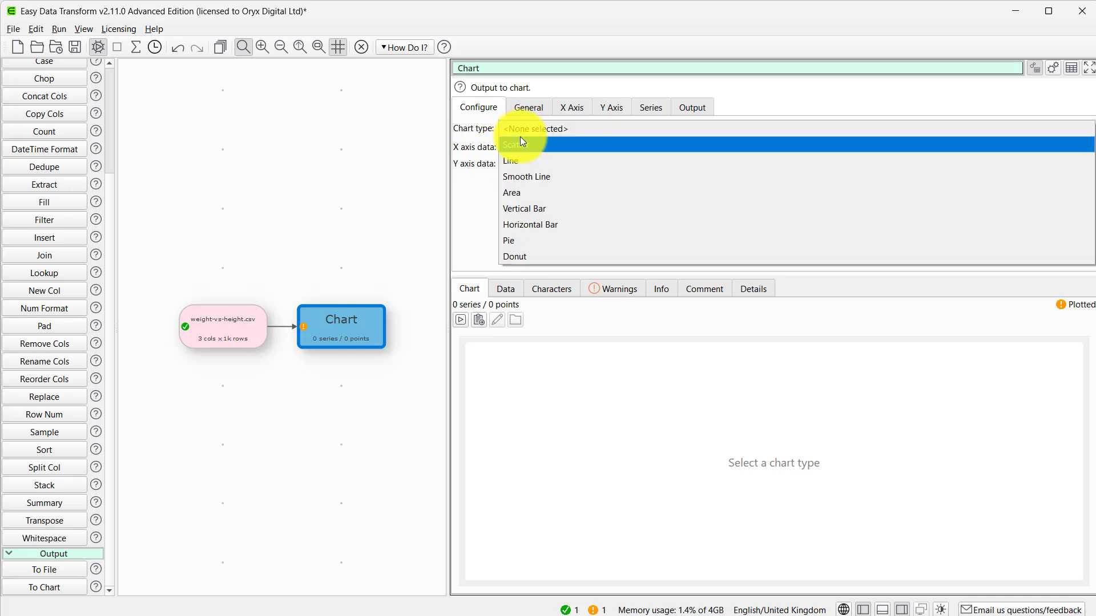
{"action": "left_click", "coordinate": [520, 136]}
{"action": "left_click", "coordinate": [532, 146]}
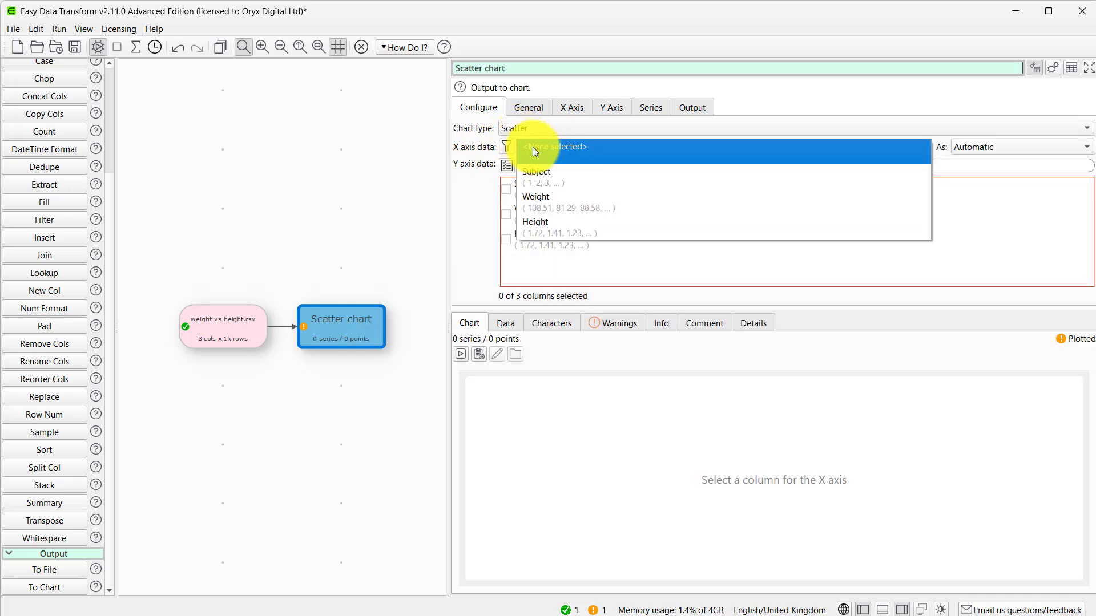
{"action": "left_click", "coordinate": [539, 202]}
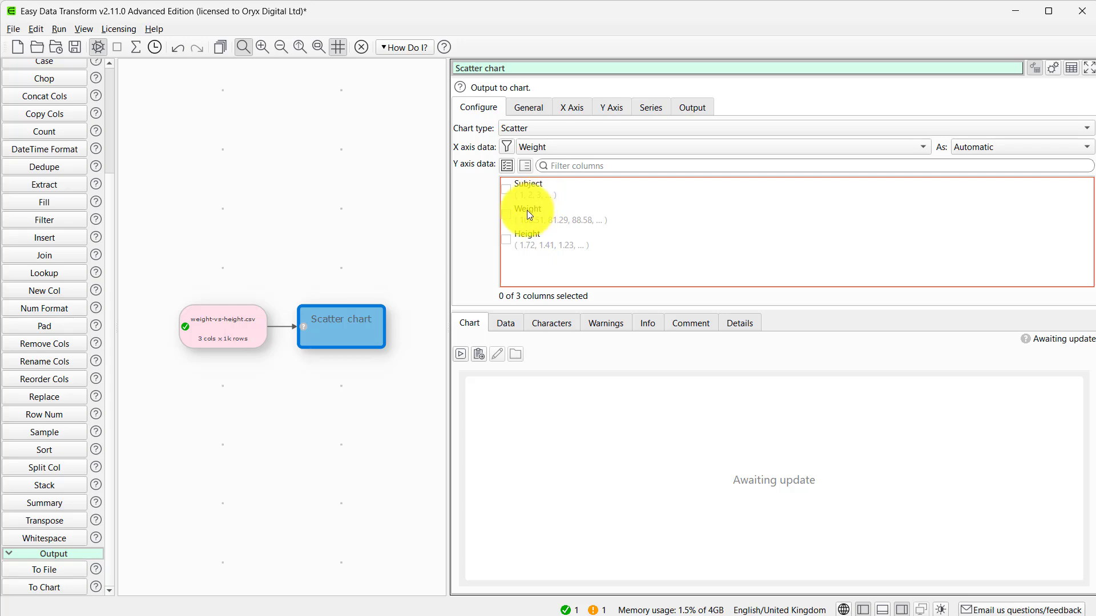
{"action": "left_click", "coordinate": [508, 239]}
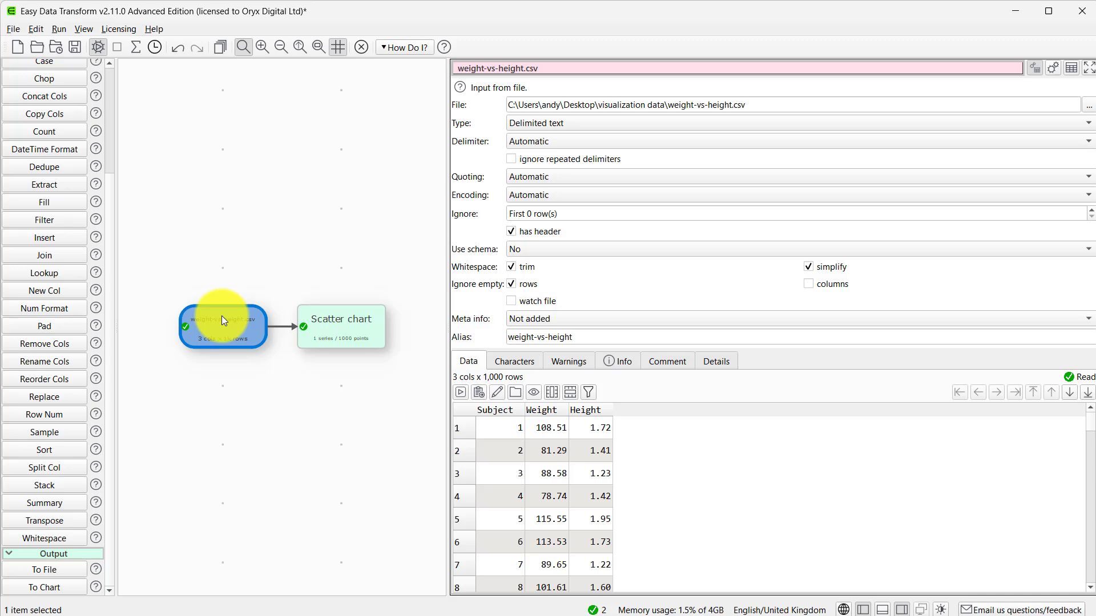
Show the advanced transforms and add a Bin transform to weight-vs-height.csv that bins the Weight column
{"action": "scroll", "coordinate": [114, 129], "scroll_direction": "up", "scroll_amount": 3}
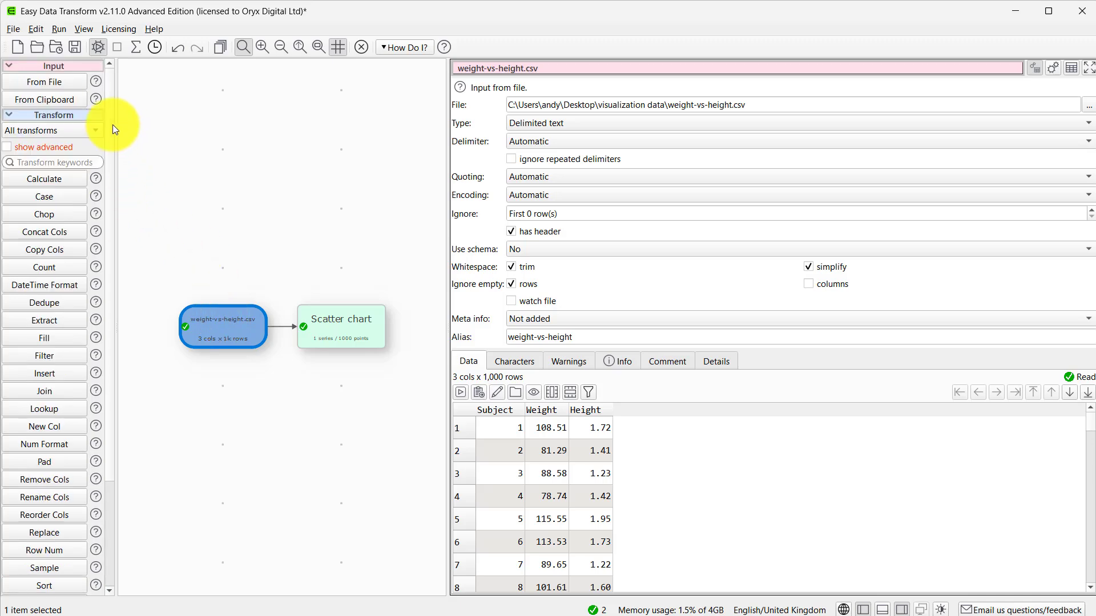
{"action": "left_click", "coordinate": [25, 147]}
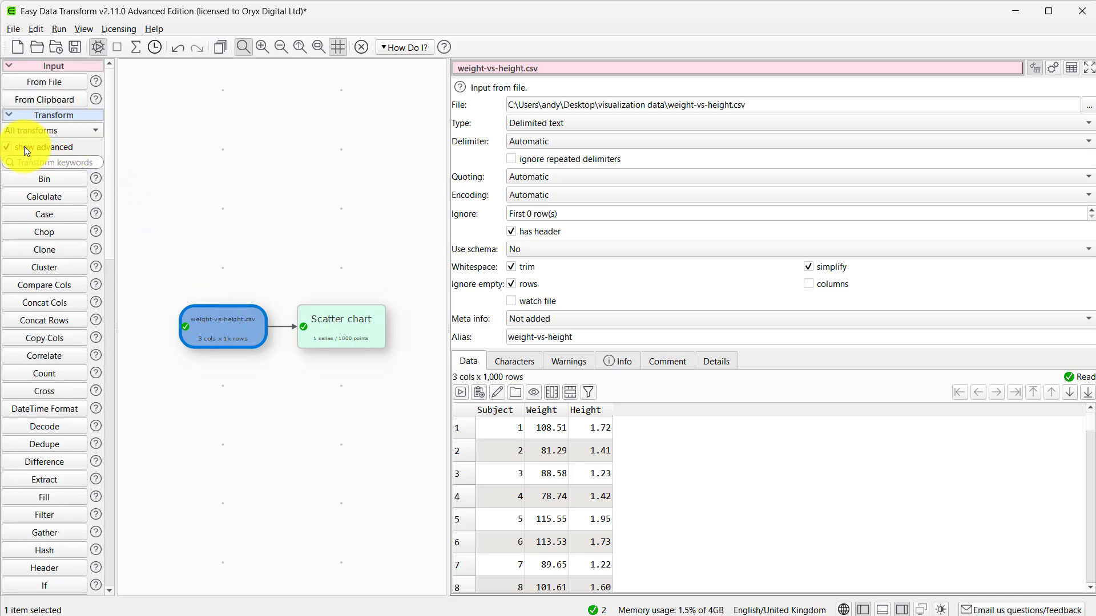
{"action": "left_click", "coordinate": [39, 178]}
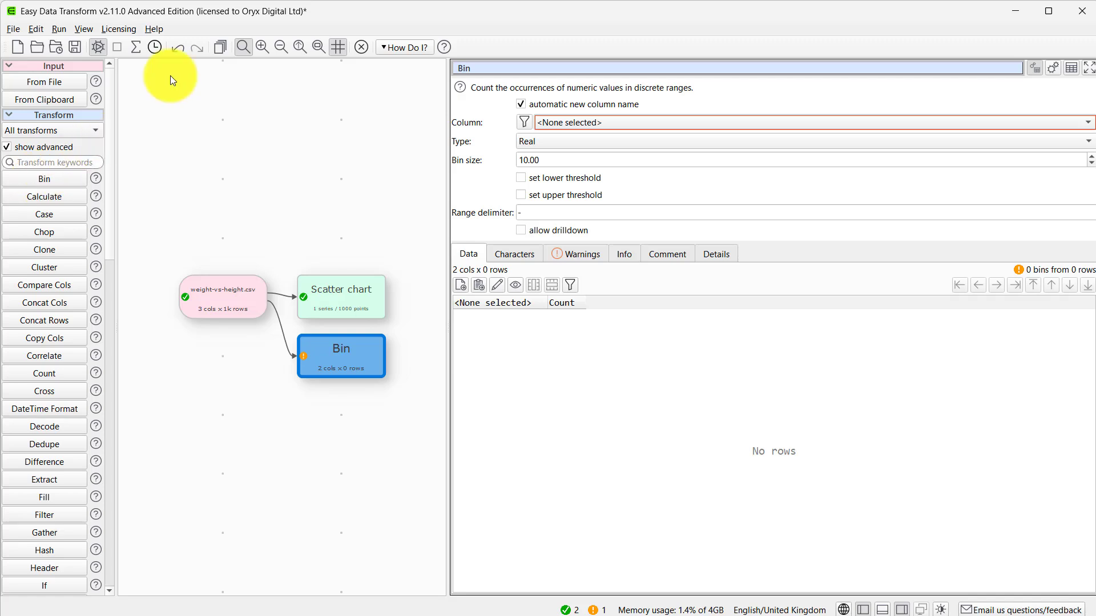
{"action": "left_click", "coordinate": [549, 119]}
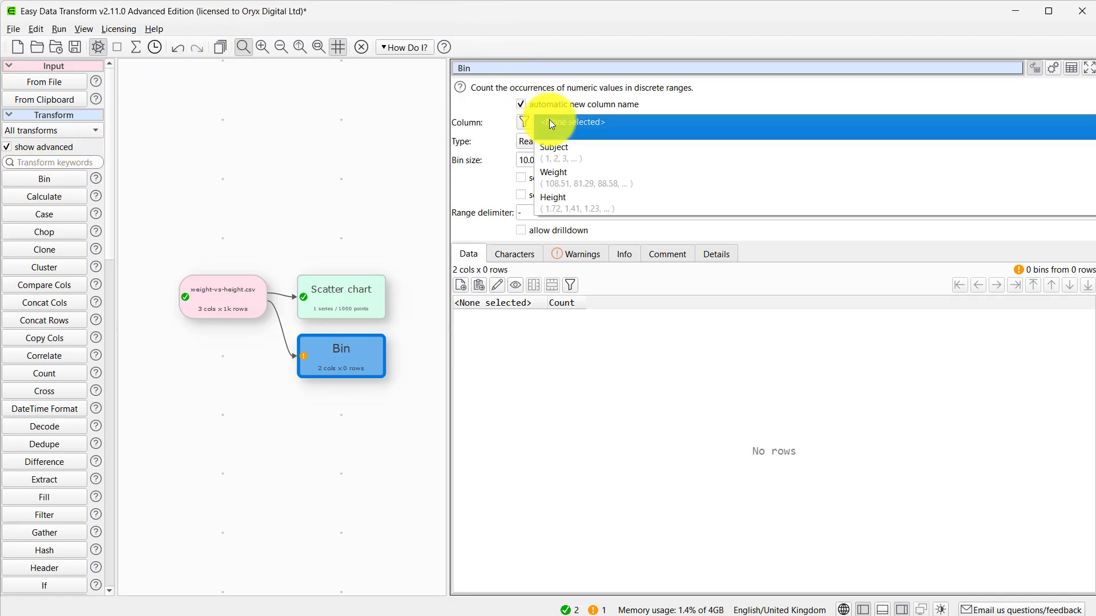
{"action": "left_click", "coordinate": [543, 175]}
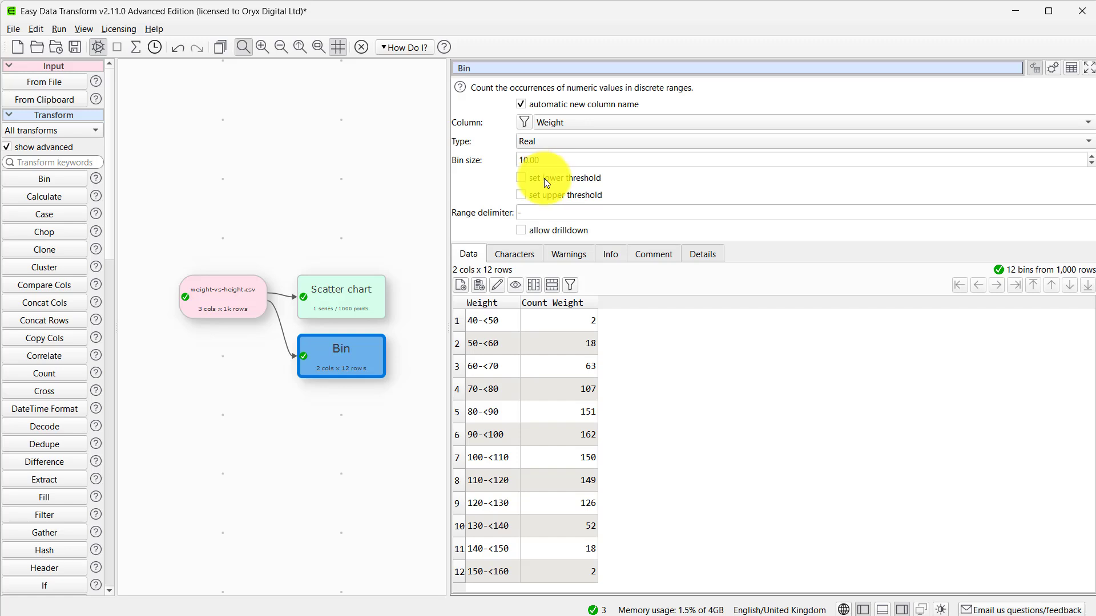
Add a chart output to the Bin transform and configure it as a Vertical Bar chart with Weight on X and Count Weight on Y
{"action": "scroll", "coordinate": [109, 570], "scroll_direction": "down", "scroll_amount": 10}
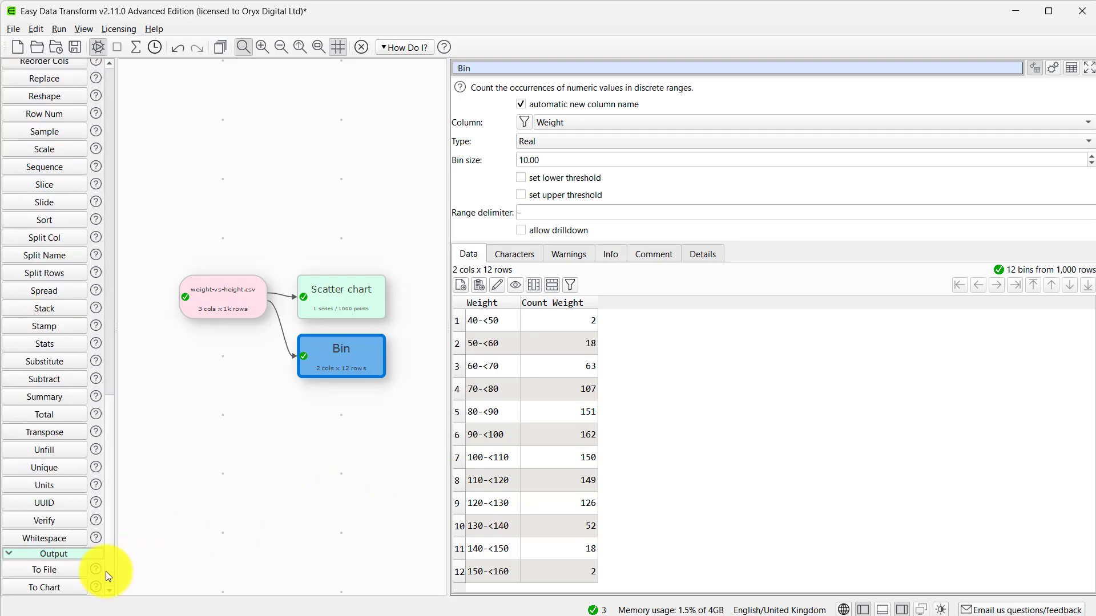
{"action": "left_click", "coordinate": [65, 584]}
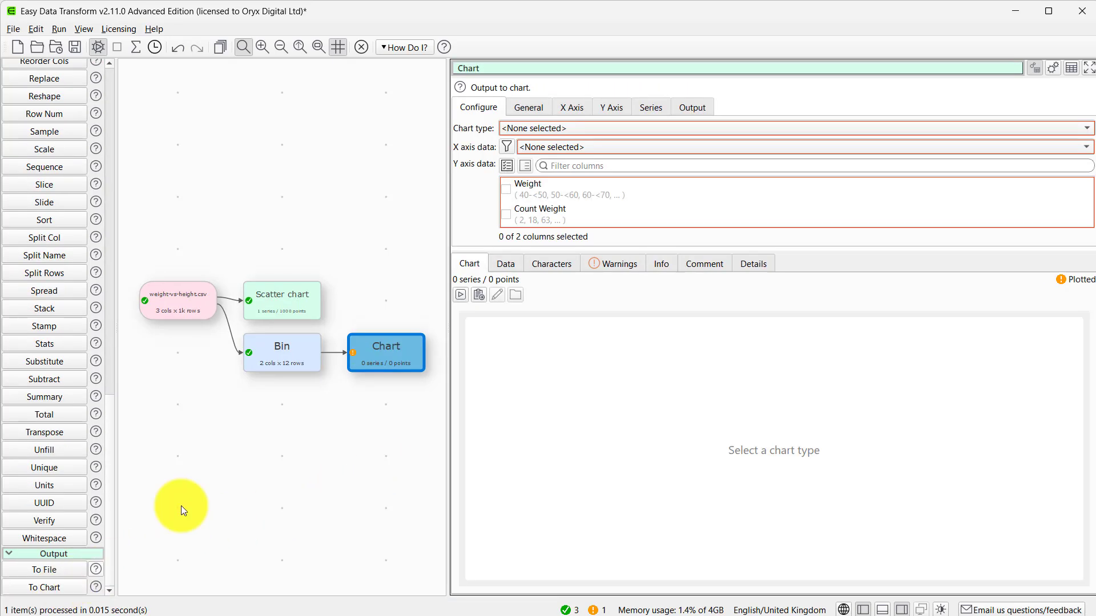
{"action": "left_click", "coordinate": [528, 128]}
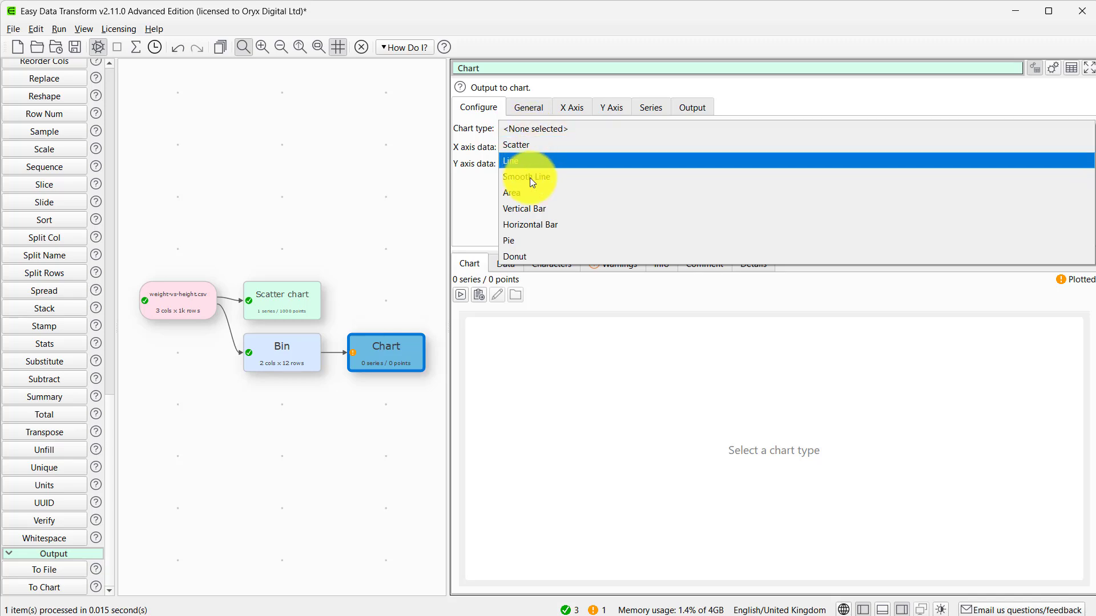
{"action": "left_click", "coordinate": [530, 207]}
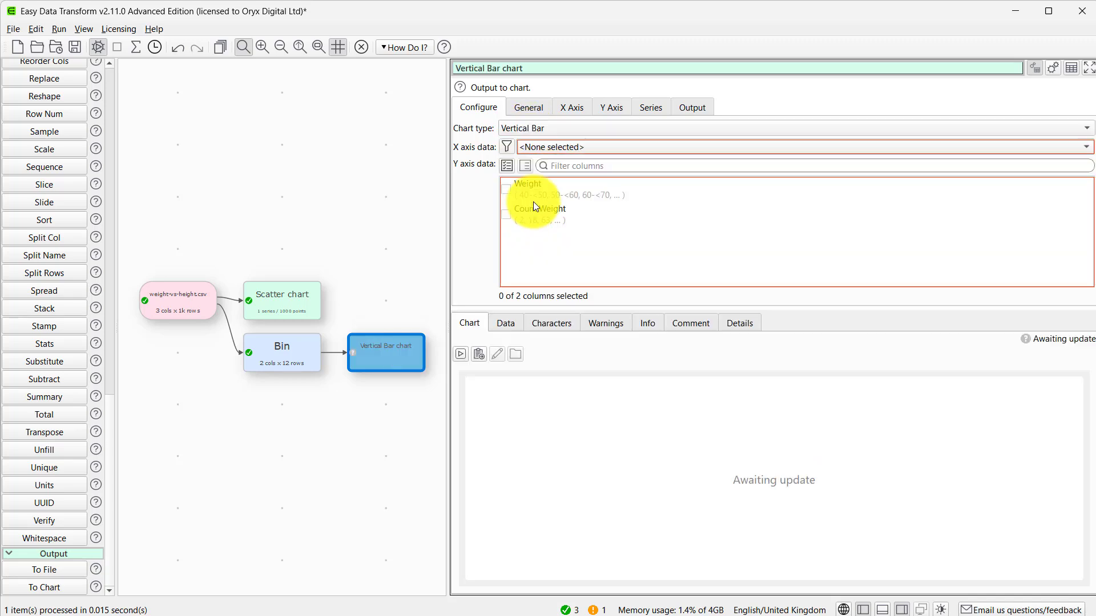
{"action": "left_click", "coordinate": [567, 148]}
{"action": "left_click", "coordinate": [569, 173]}
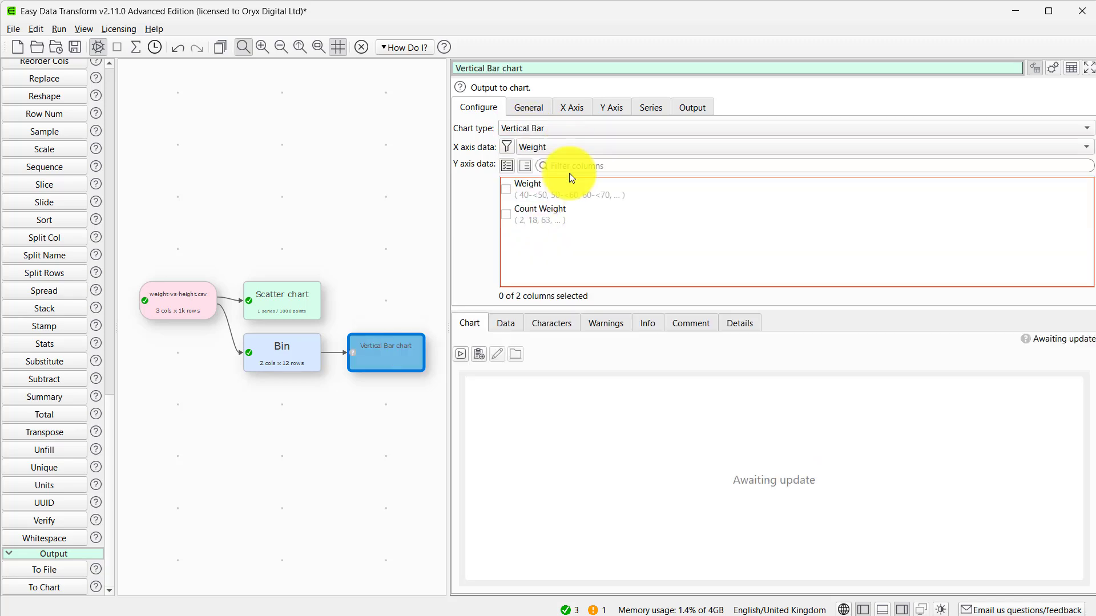
{"action": "left_click", "coordinate": [507, 216]}
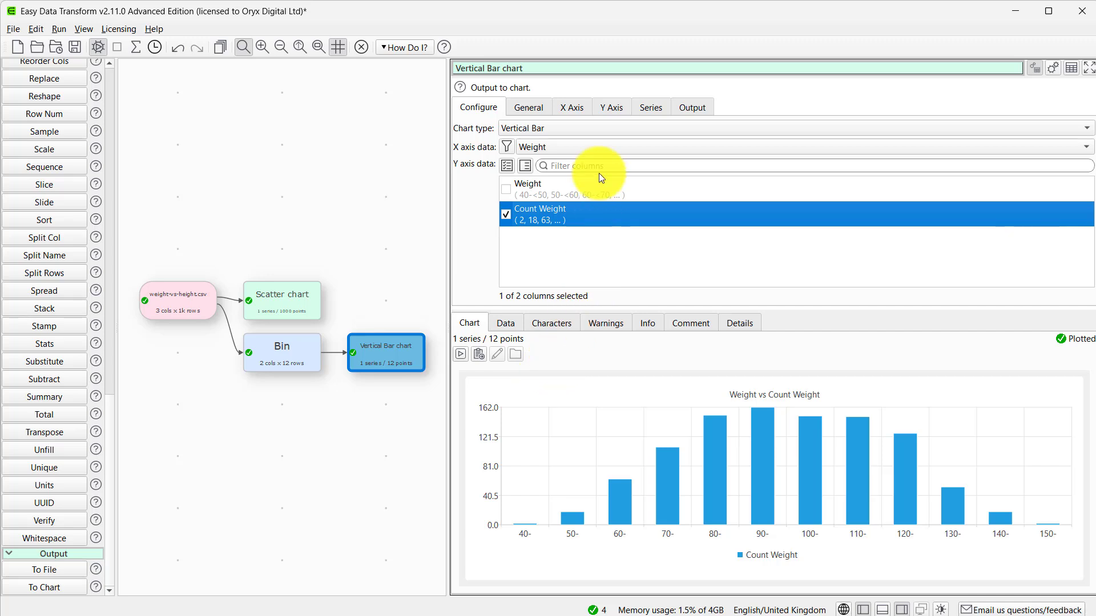
Turn on 'nice' values for the bar chart's Y axis and set its legend to Hidden
{"action": "left_click", "coordinate": [610, 109]}
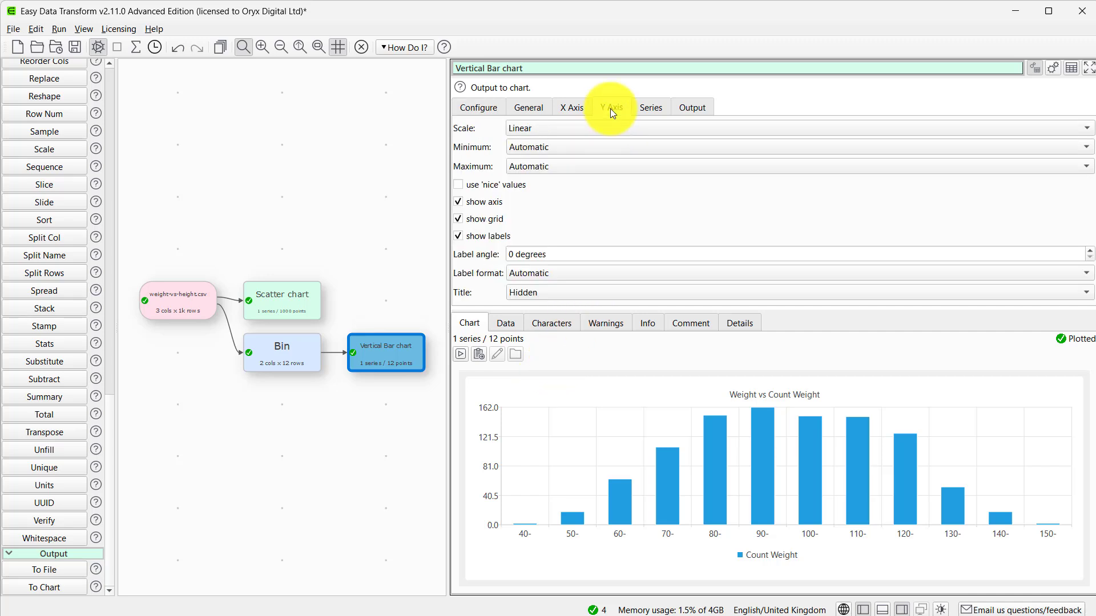
{"action": "left_click", "coordinate": [464, 184]}
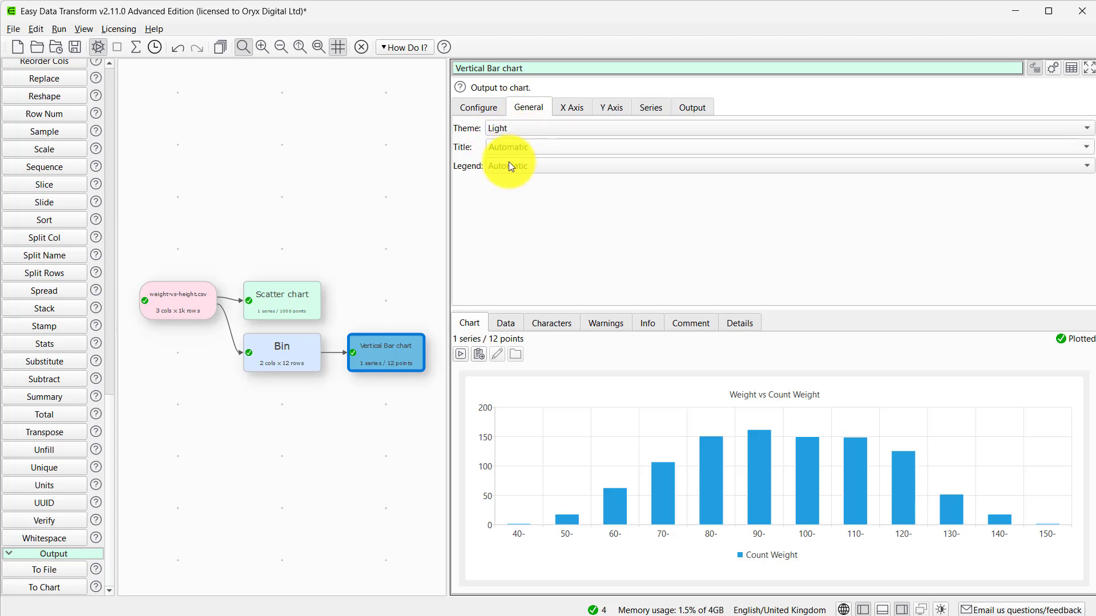
{"action": "left_click", "coordinate": [507, 166]}
{"action": "left_click", "coordinate": [512, 241]}
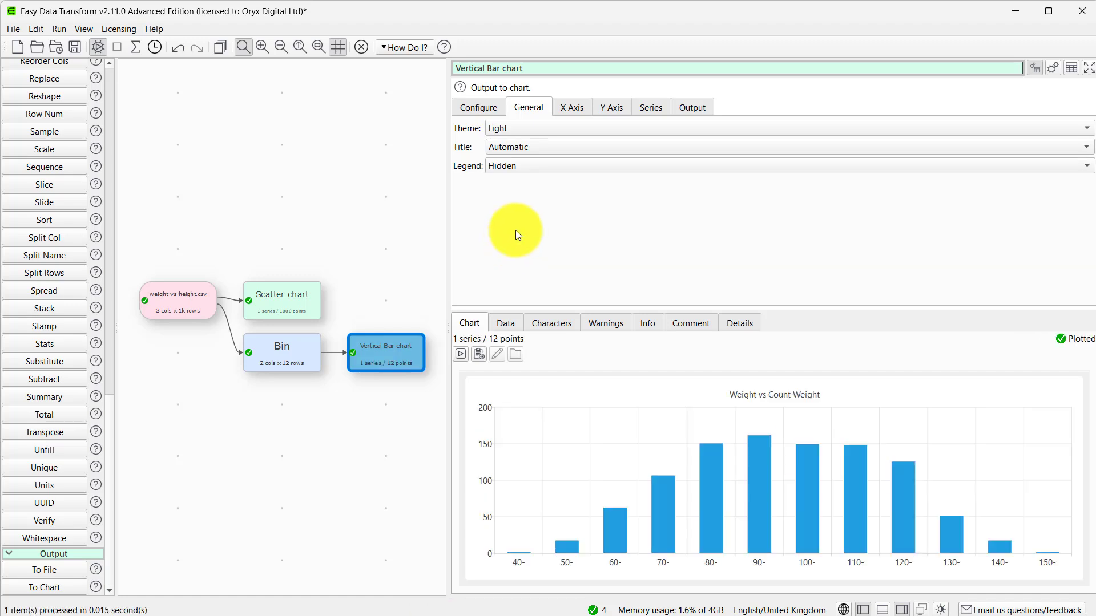
Give the bar chart the custom title "Weight distribution"
{"action": "left_click", "coordinate": [533, 150]}
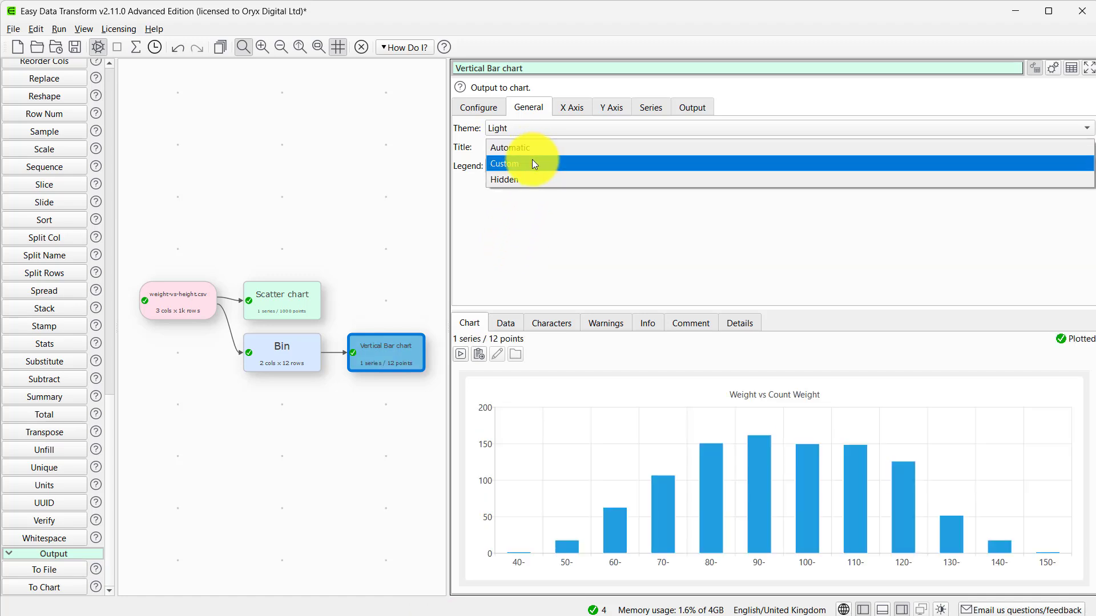
{"action": "left_click", "coordinate": [531, 161]}
{"action": "key", "text": "ctrl+a"}
{"action": "type", "text": "Weight"}
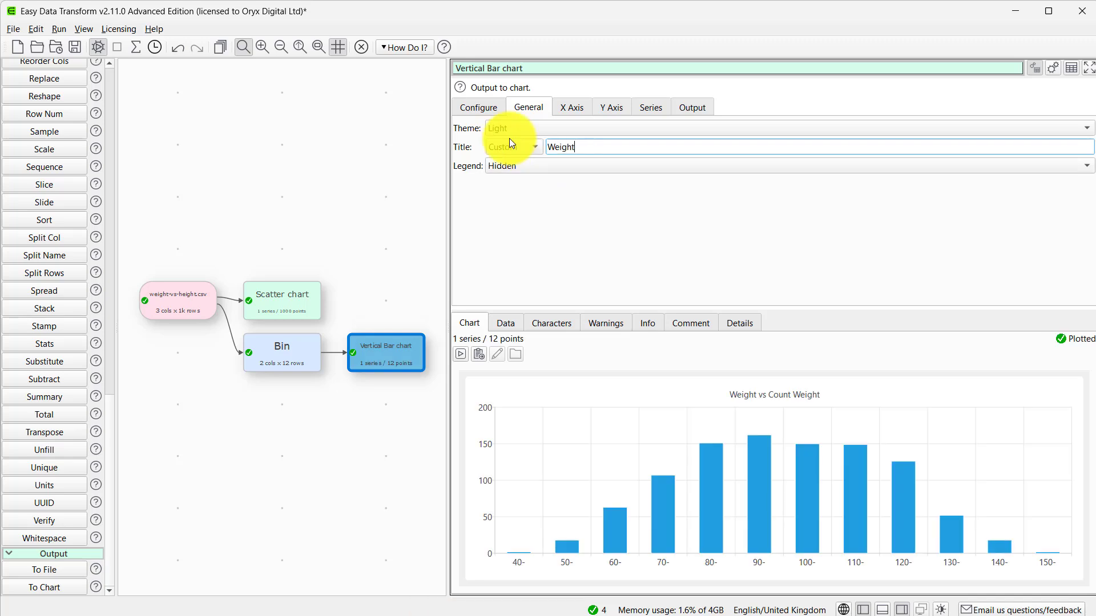
{"action": "type", "text": " distribution"}
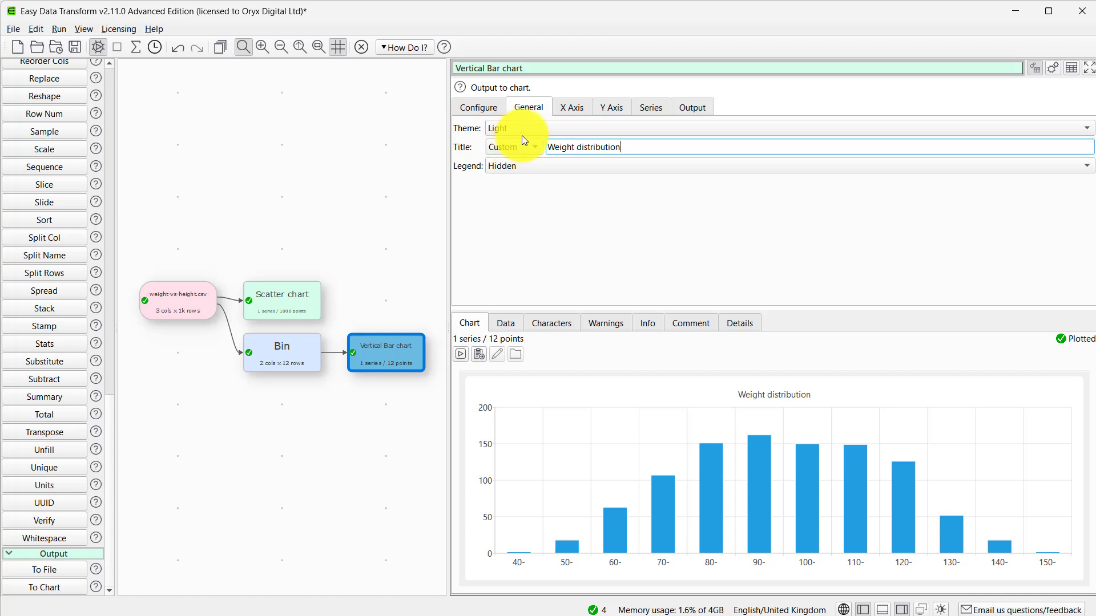
Turn on writing the bar chart to a file, saving it as chart.png in the visualization data folder
{"action": "left_click", "coordinate": [684, 109]}
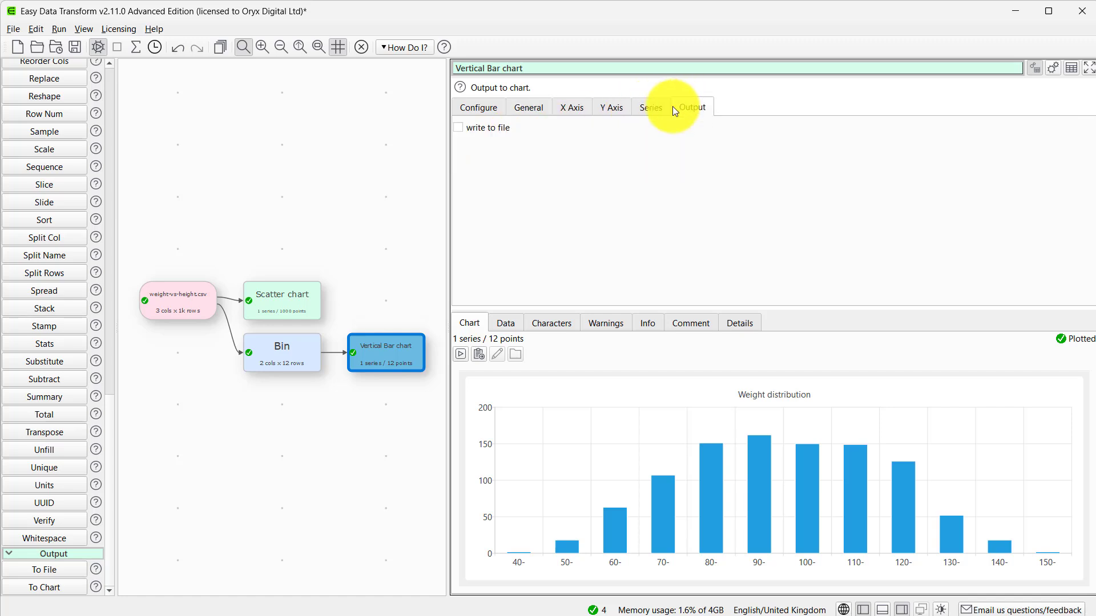
{"action": "left_click", "coordinate": [477, 127]}
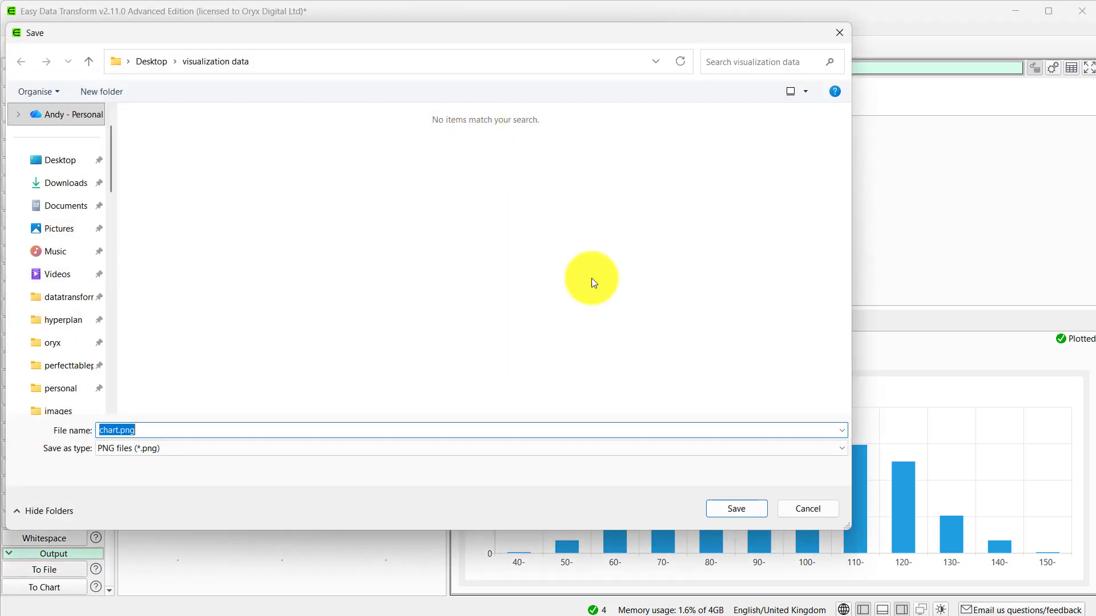
{"action": "left_click", "coordinate": [730, 509]}
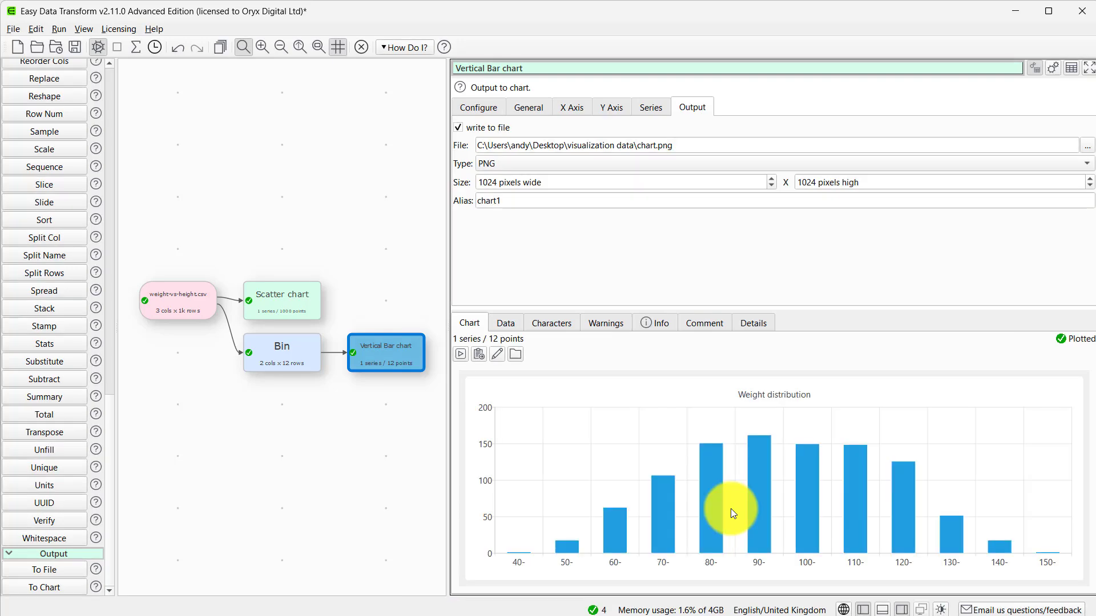
View the exported chart.png in an enlarged image viewer window, close it, and check the available output file types
{"action": "left_click", "coordinate": [502, 358]}
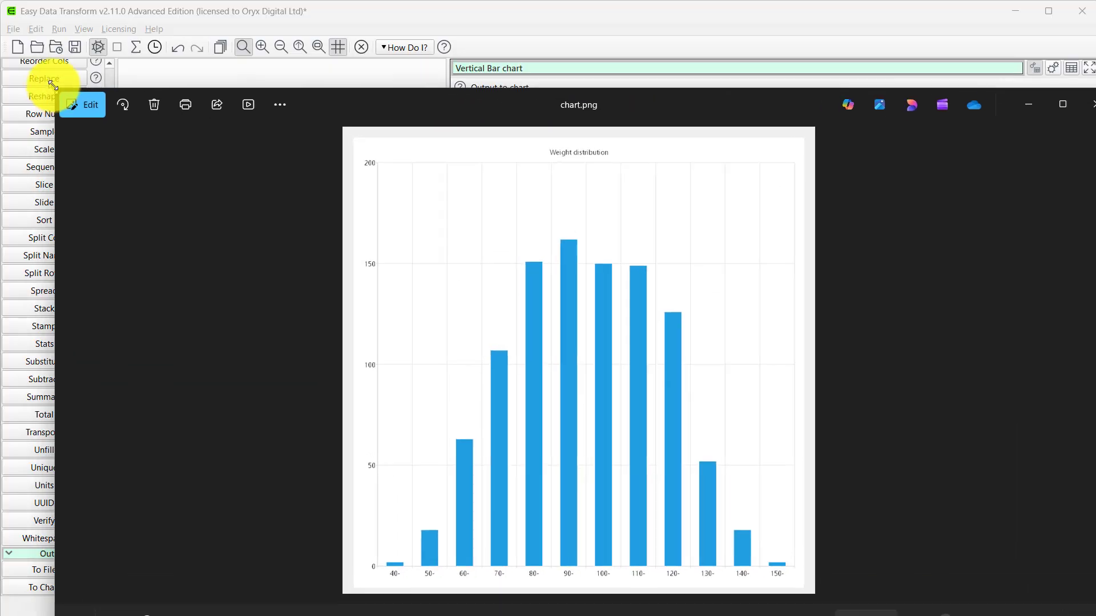
{"action": "left_click_drag", "start_coordinate": [53, 85], "coordinate": [25, 16]}
{"action": "mouse_move", "coordinate": [1095, 615]}
{"action": "left_mouse_down"}
{"action": "mouse_move", "coordinate": [931, 572]}
{"action": "mouse_move", "coordinate": [1056, 570]}
{"action": "mouse_move", "coordinate": [1086, 610]}
{"action": "left_mouse_up"}
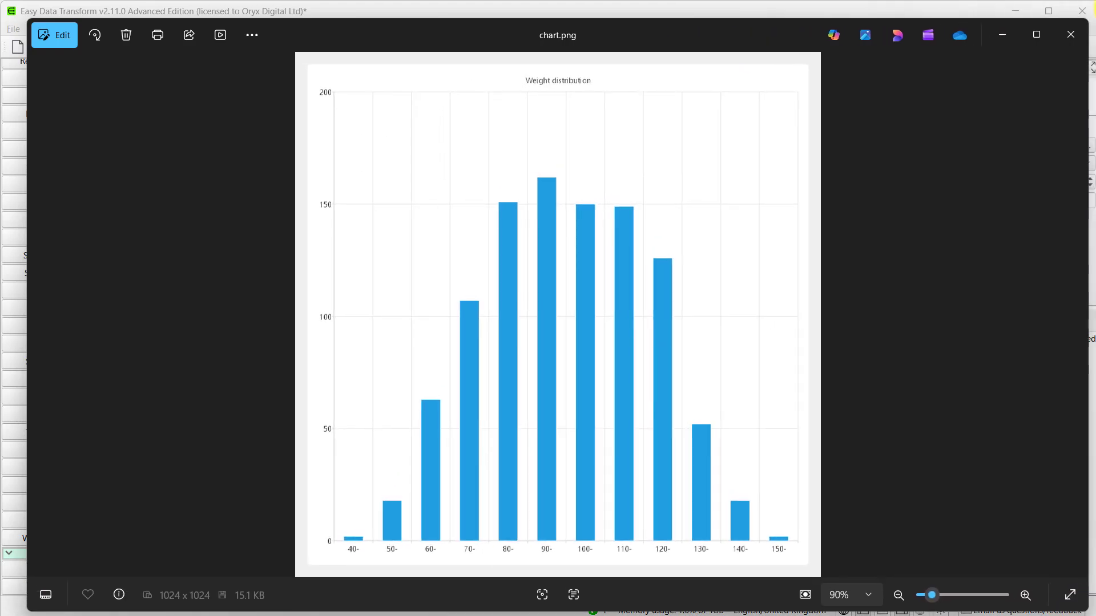
{"action": "left_click", "coordinate": [1077, 32]}
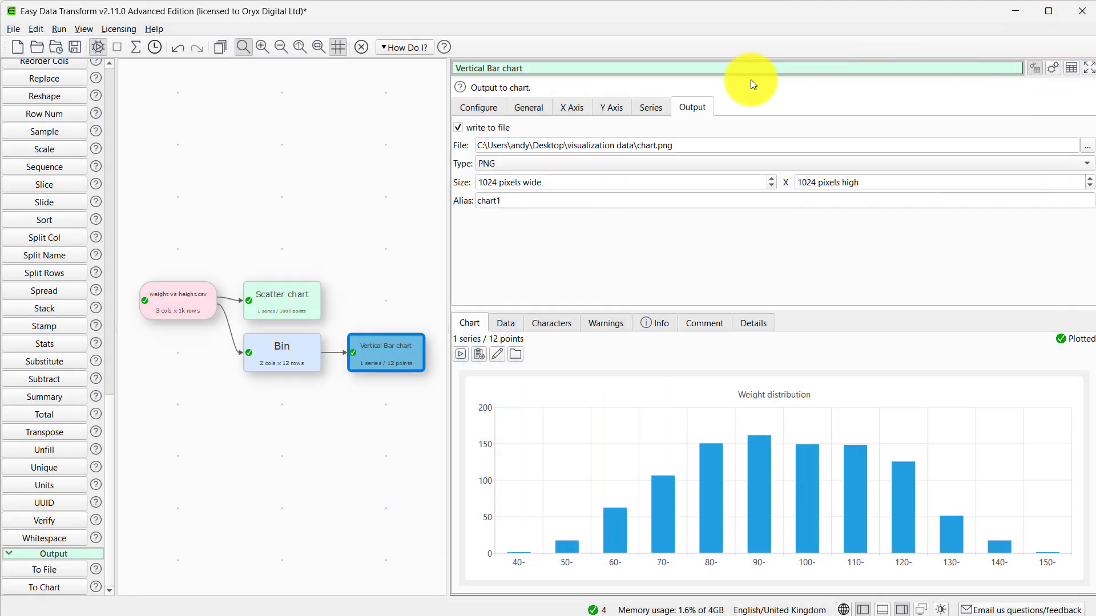
{"action": "left_click", "coordinate": [582, 165]}
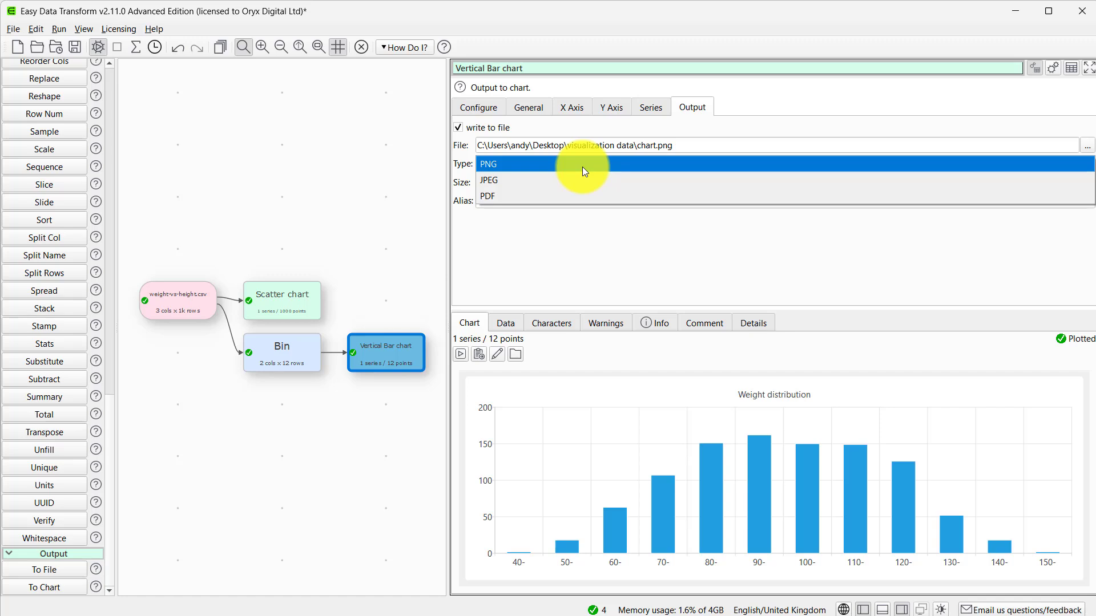
Set the bin size of the Bin transform to 5
{"action": "left_click", "coordinate": [289, 351]}
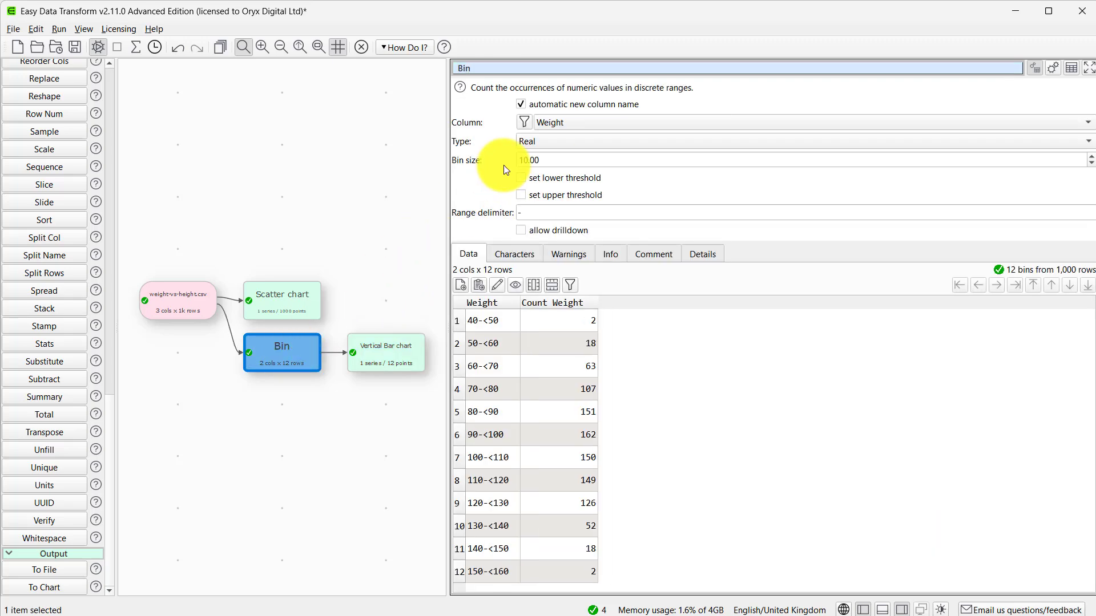
{"action": "left_click_drag", "start_coordinate": [562, 155], "coordinate": [487, 153]}
{"action": "type", "text": "5"}
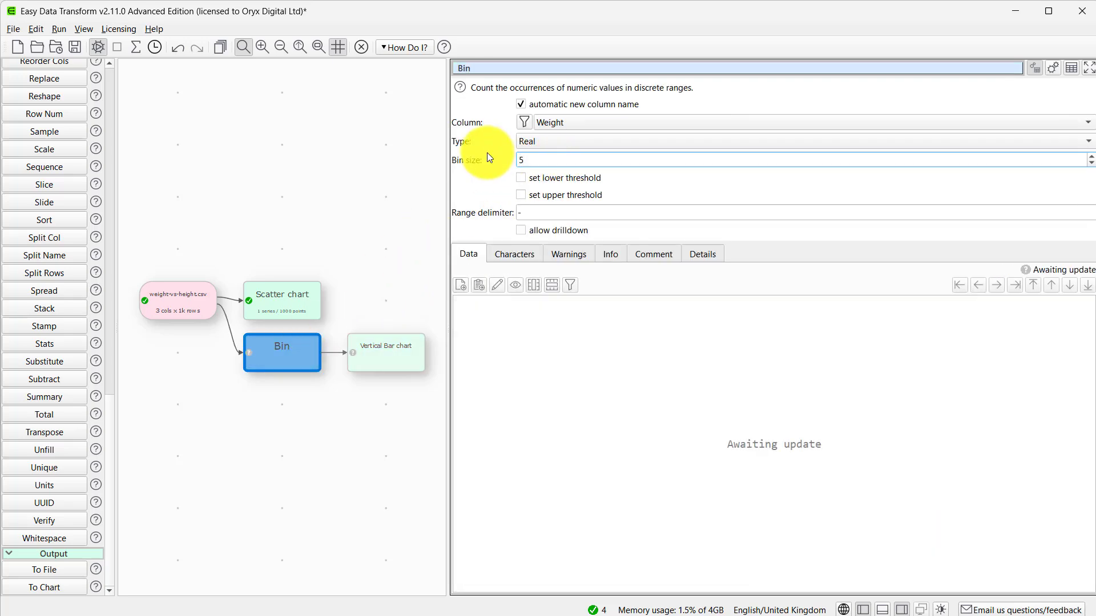
Look over the rebinned vertical bar chart, open its updated chart.png in the image viewer, and close the viewer
{"action": "left_click", "coordinate": [390, 352]}
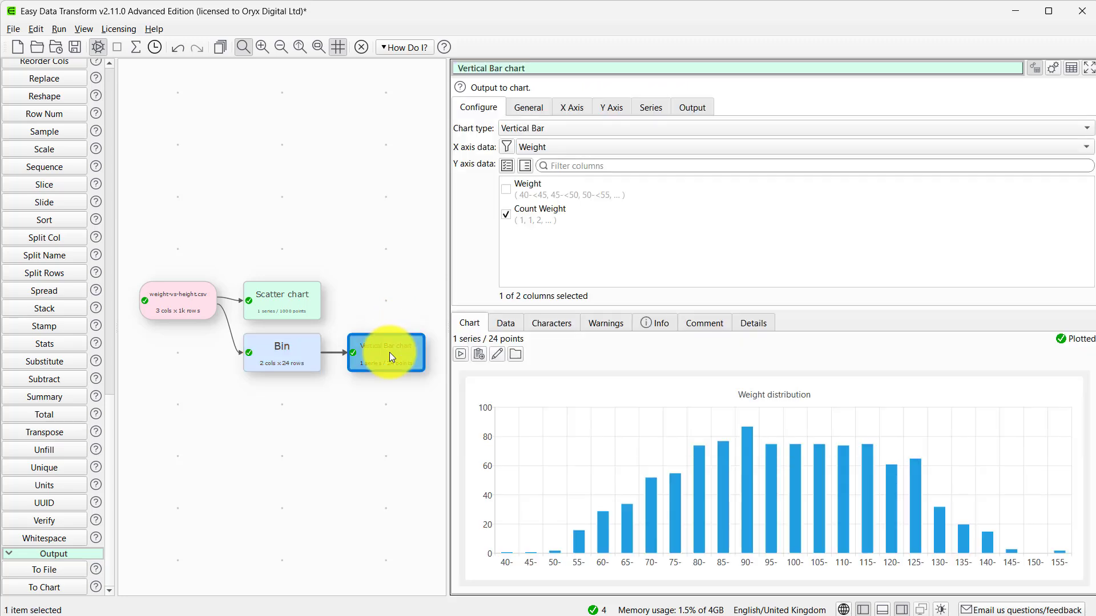
{"action": "left_click", "coordinate": [682, 110]}
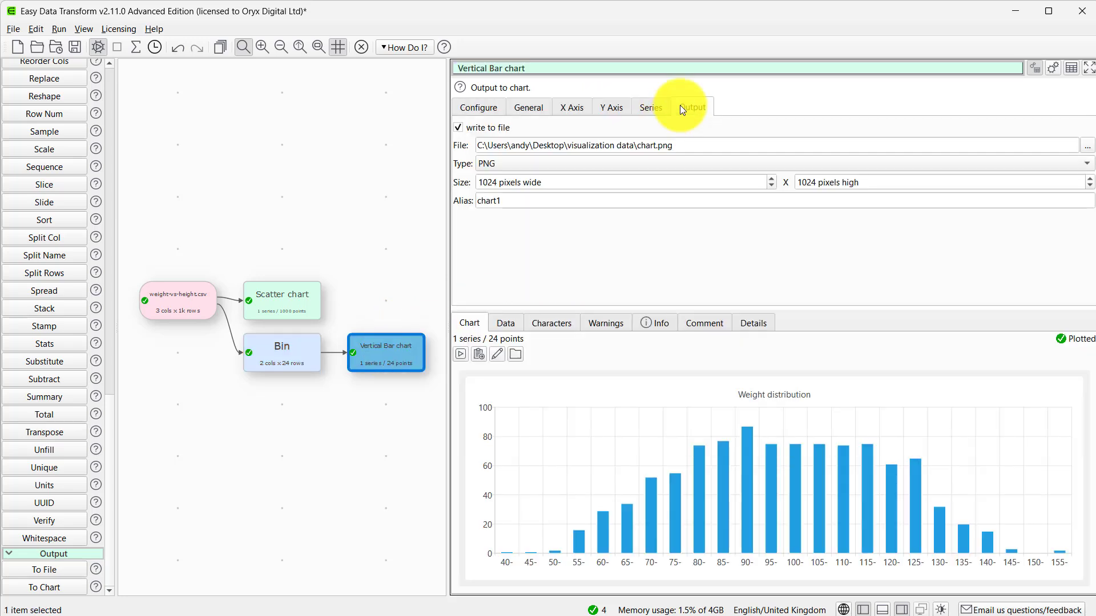
{"action": "left_click", "coordinate": [496, 354]}
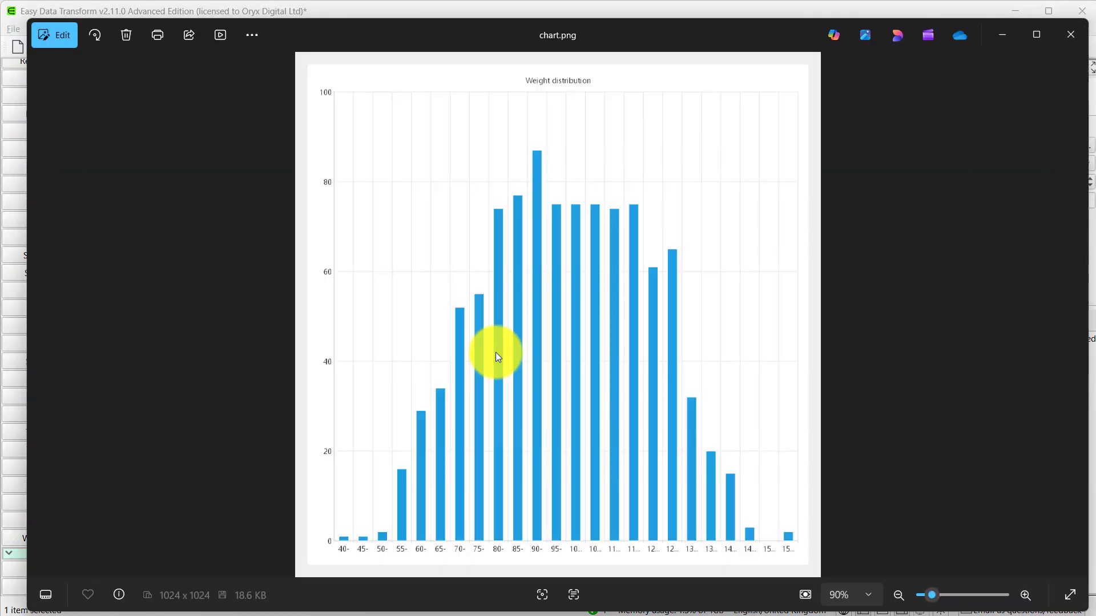
{"action": "left_click", "coordinate": [1069, 37]}
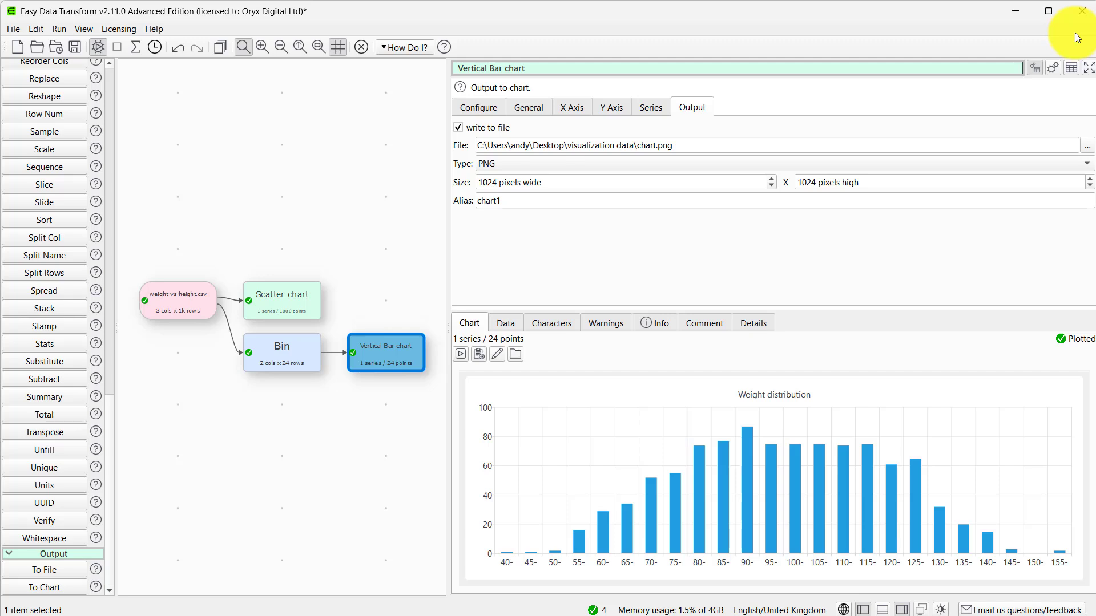